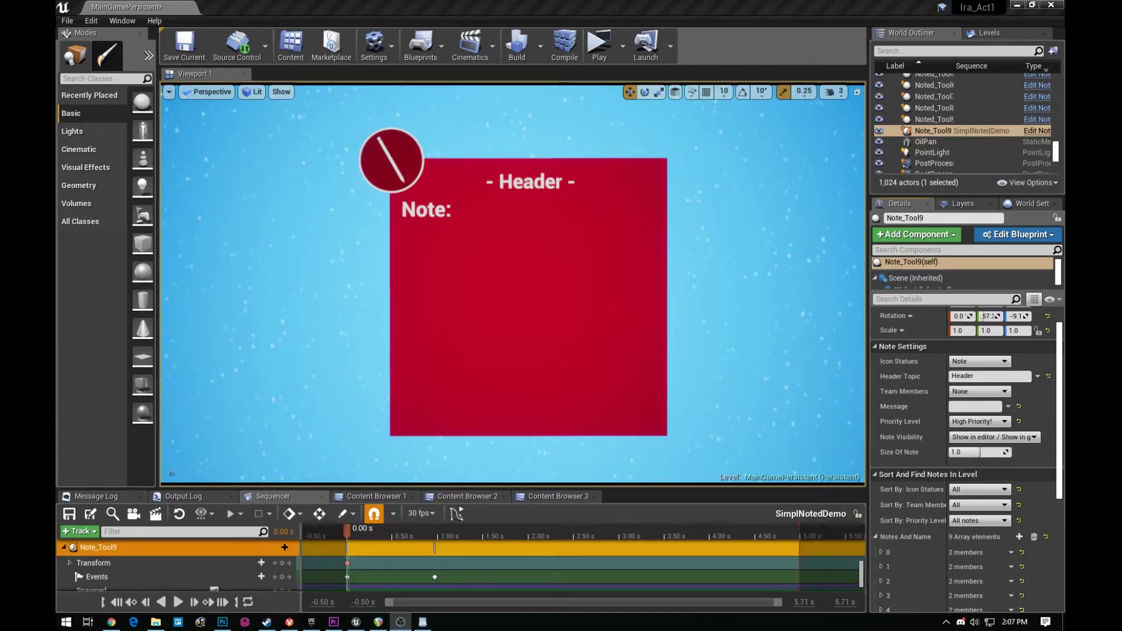
Set the selected note's icon status to Fix and its header topic to "Sky Box".
click(1003, 362)
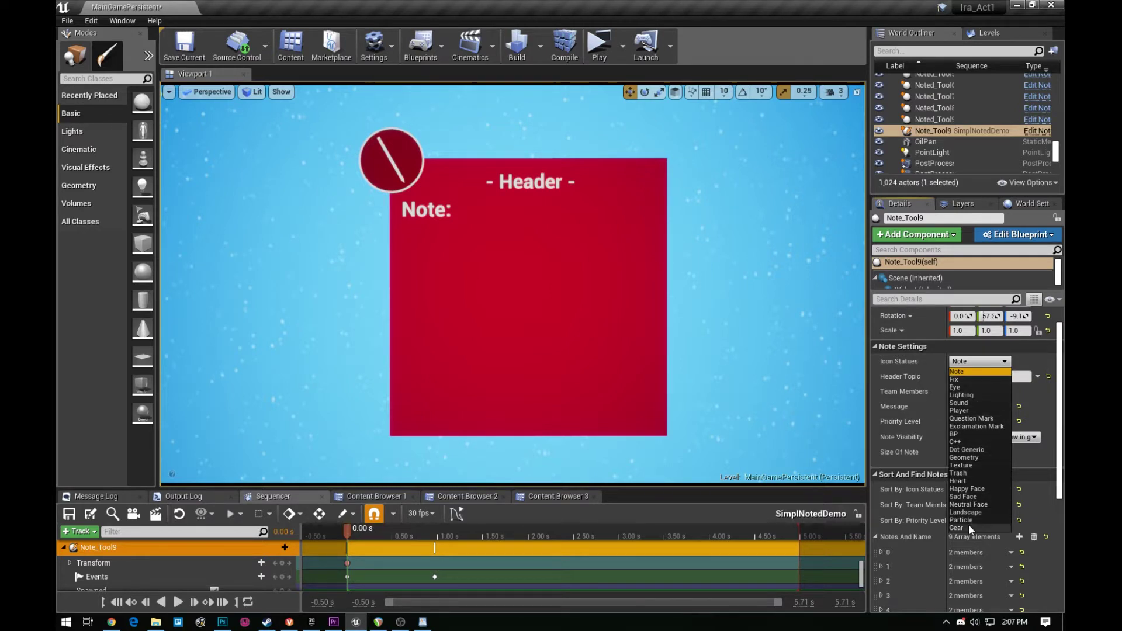
click(969, 380)
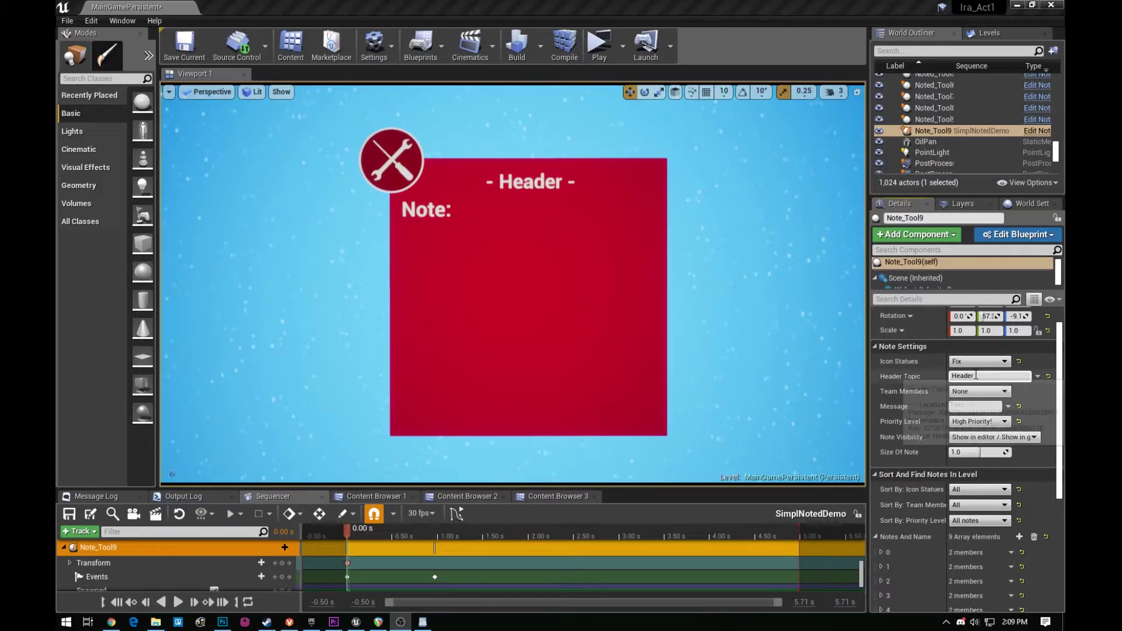
drag(984, 375, 928, 369)
text(Sky Box)
key(Return)
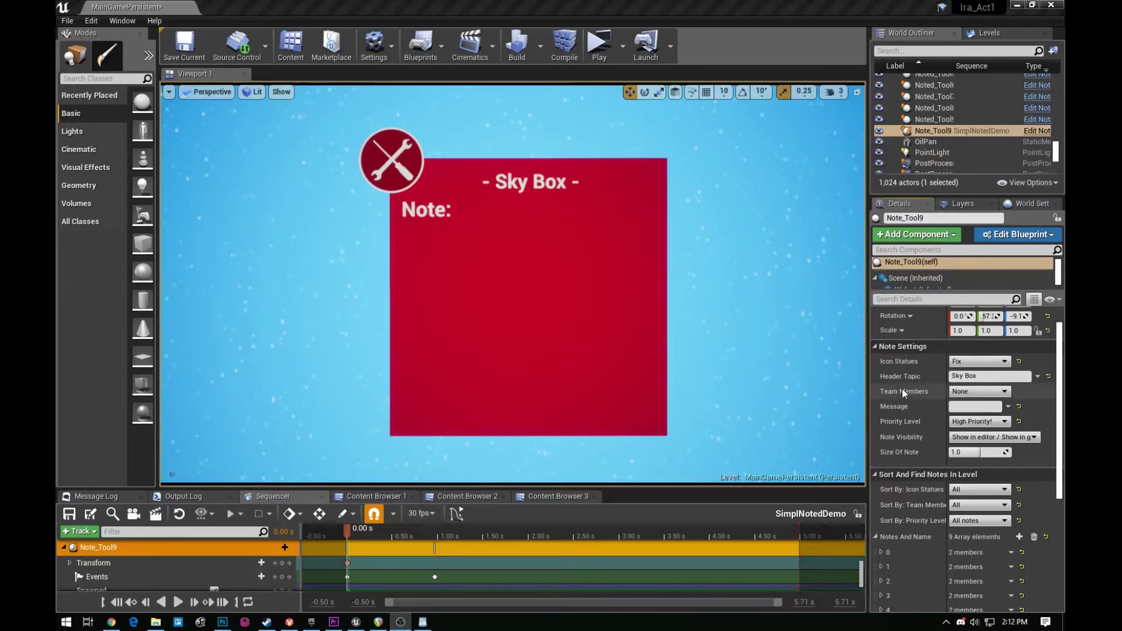
Assign the note to the last listed team member and enter the message "The skybox is using the wrong material. Lets fix this in the next refinement pass.".
click(994, 392)
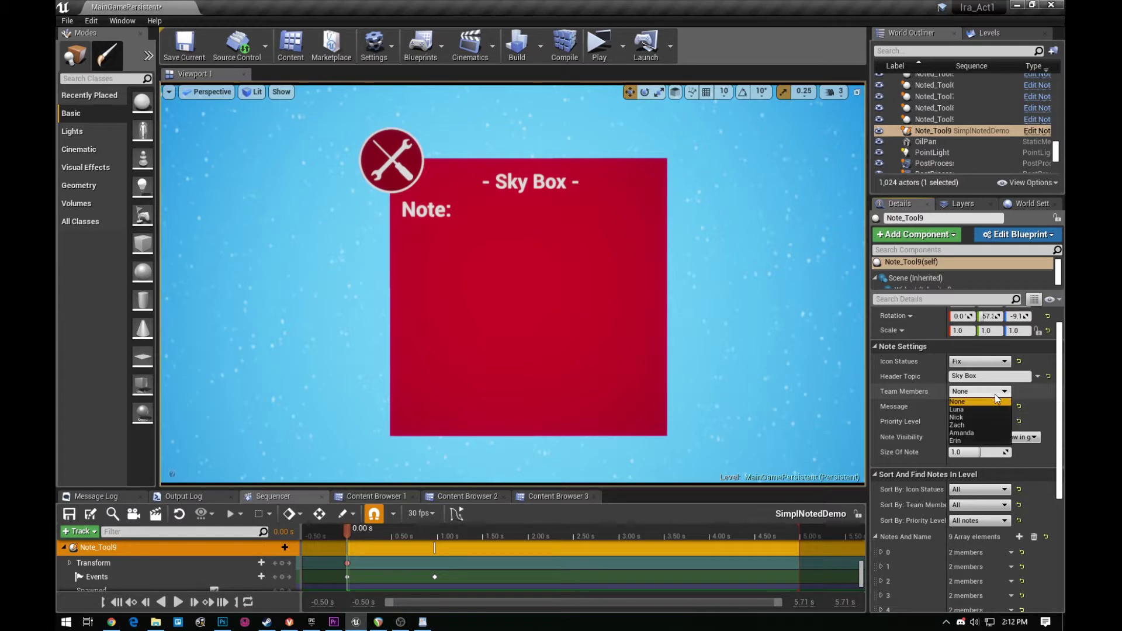
click(965, 441)
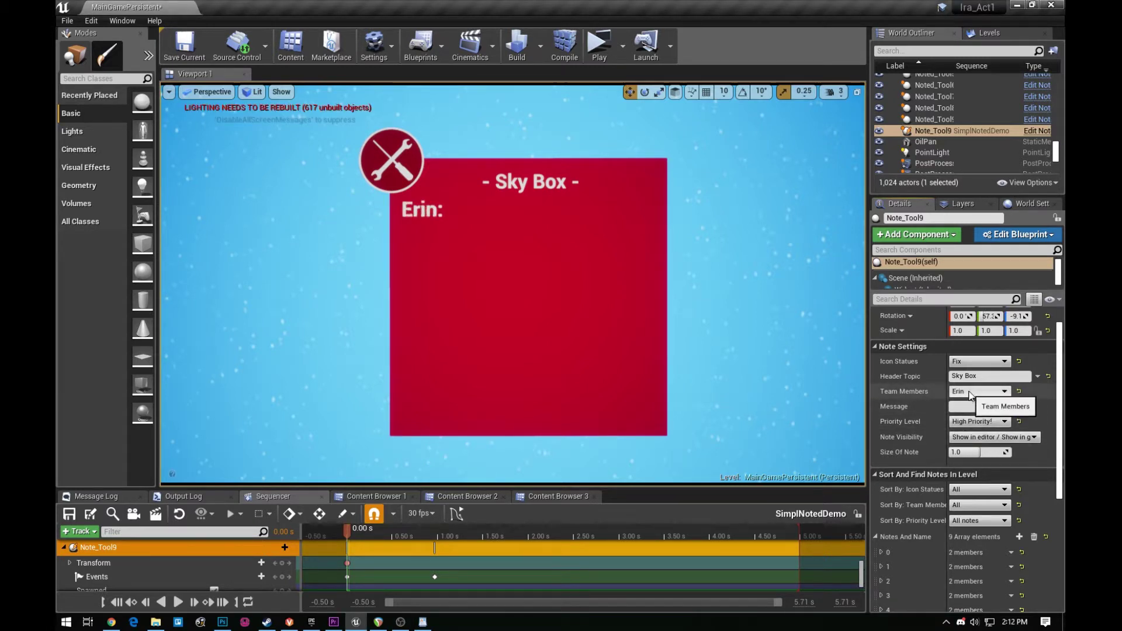
click(977, 392)
click(971, 402)
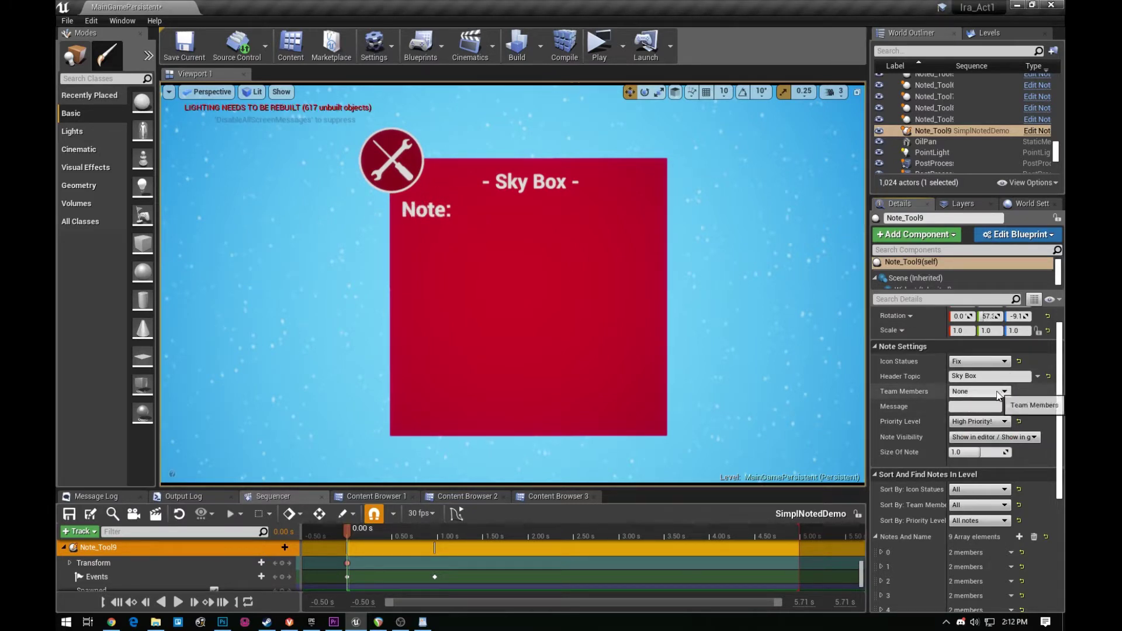
click(979, 392)
click(978, 440)
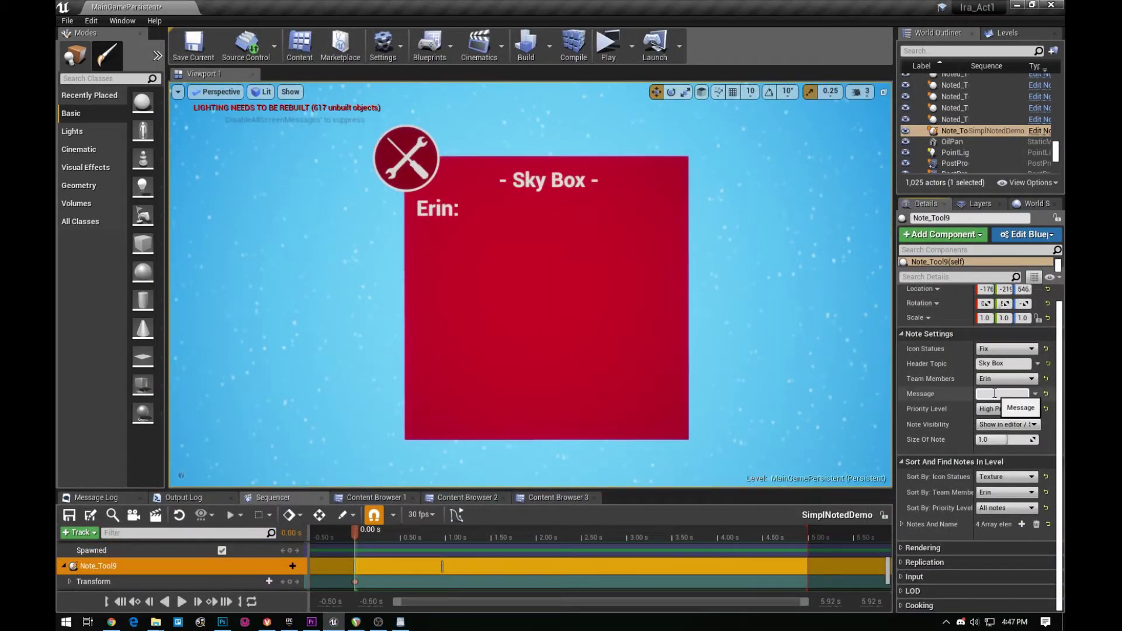
key(ctrl+v)
key(Return)
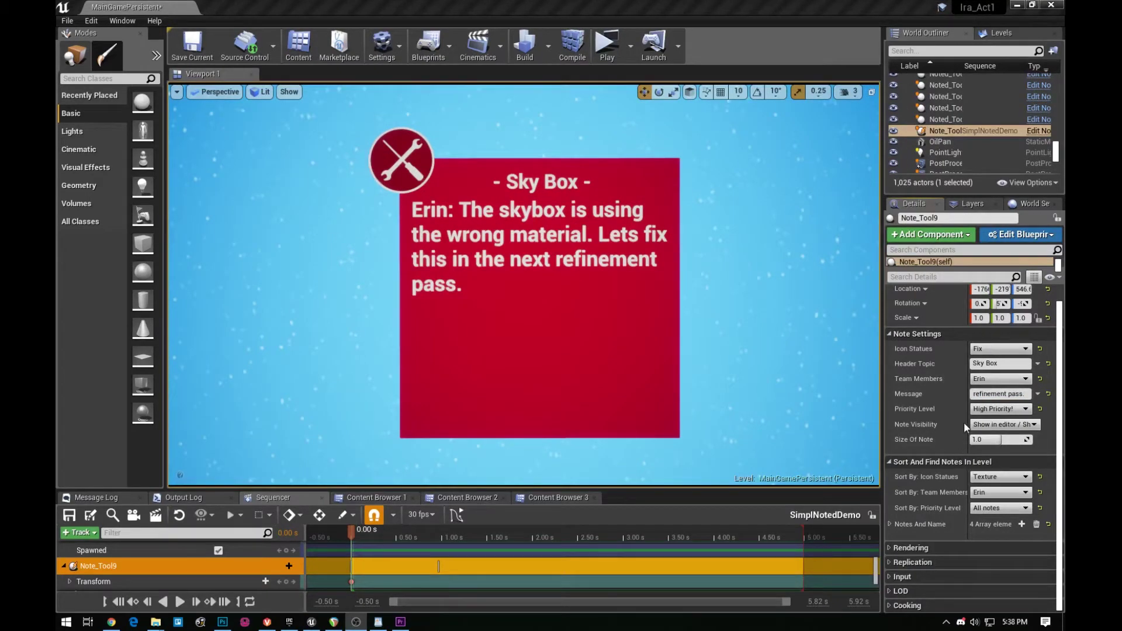
Try the note's priority levels Basic Note, Low Priority, High Priority! and Fixed!, and return it to High Priority!
click(1026, 409)
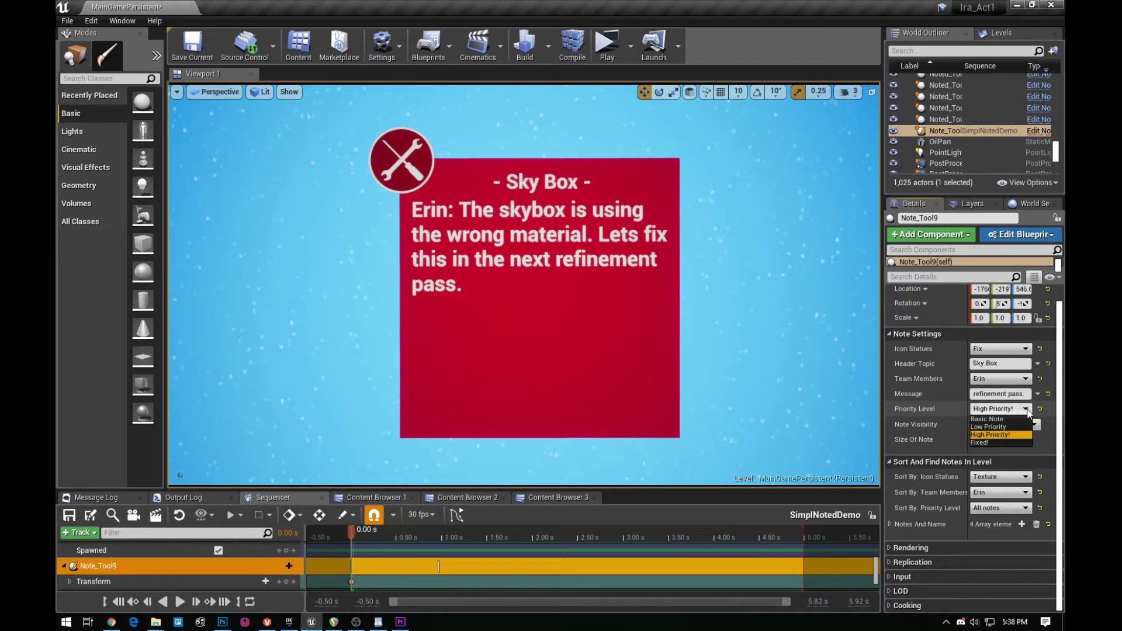
click(994, 419)
click(1002, 409)
click(993, 428)
click(1008, 411)
click(990, 435)
click(1002, 409)
click(988, 443)
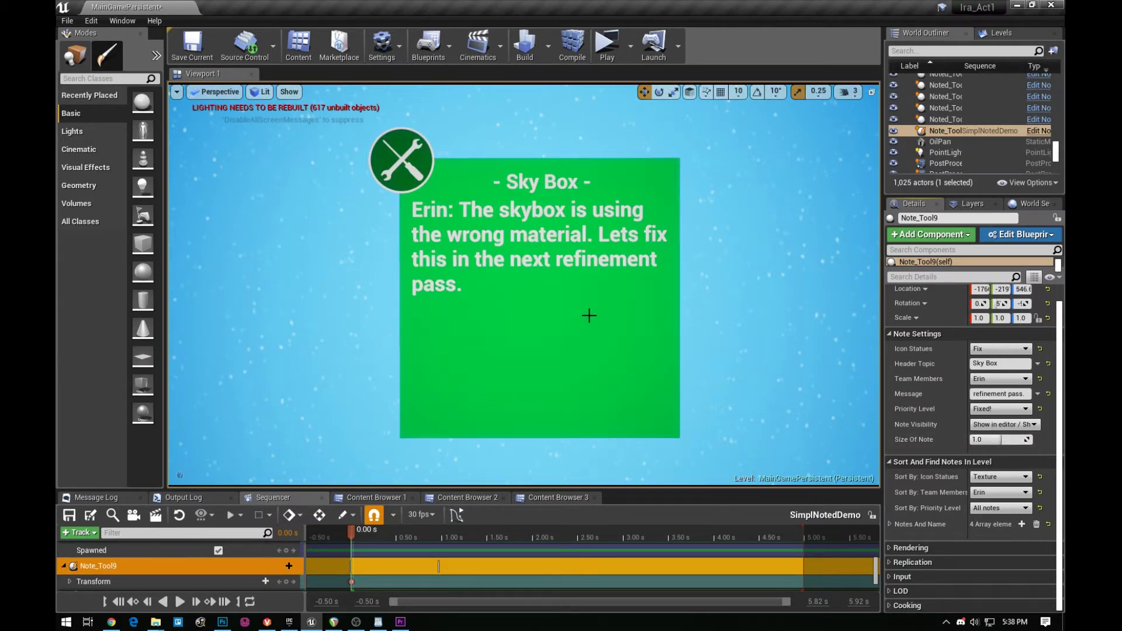
click(1001, 409)
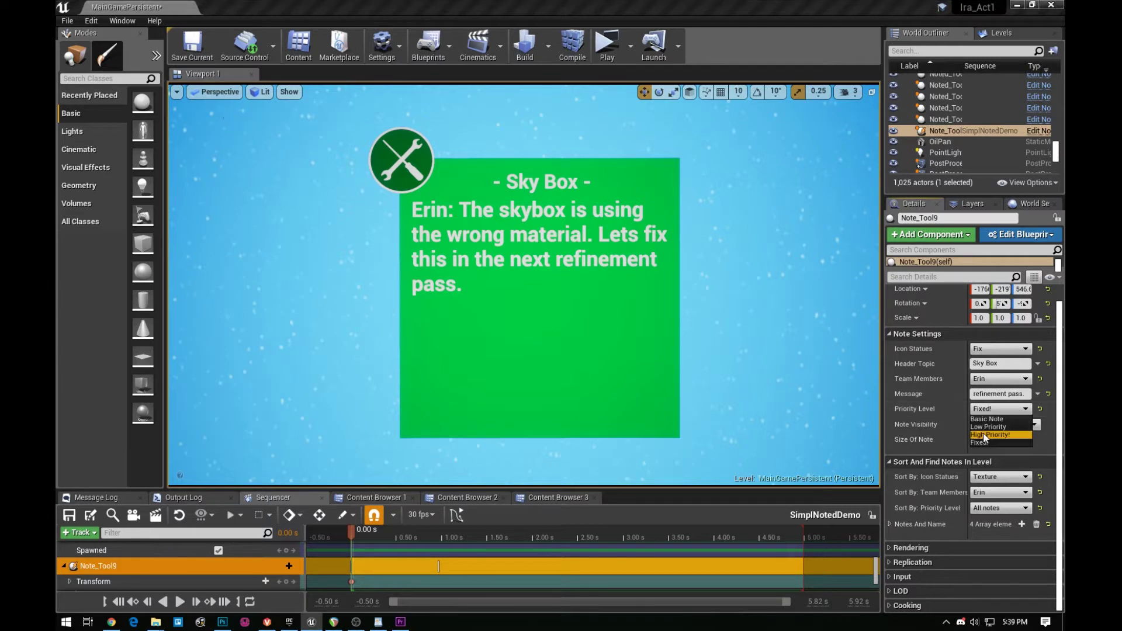
click(988, 435)
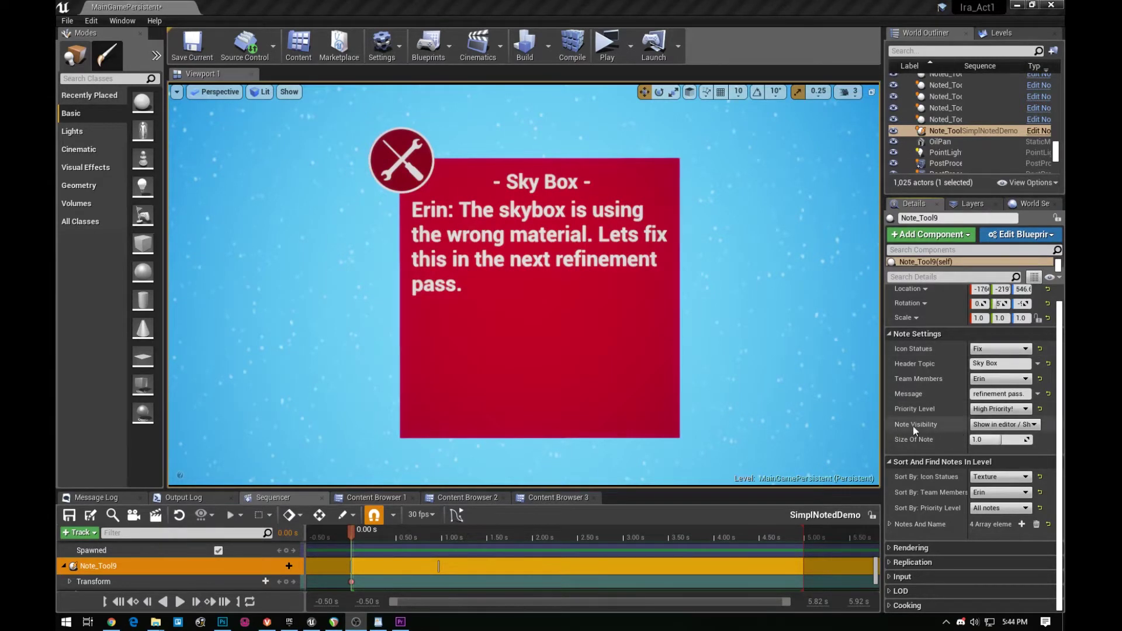
Review the note visibility options, try a note size of 0.2, and restore the size to 1.
click(1033, 425)
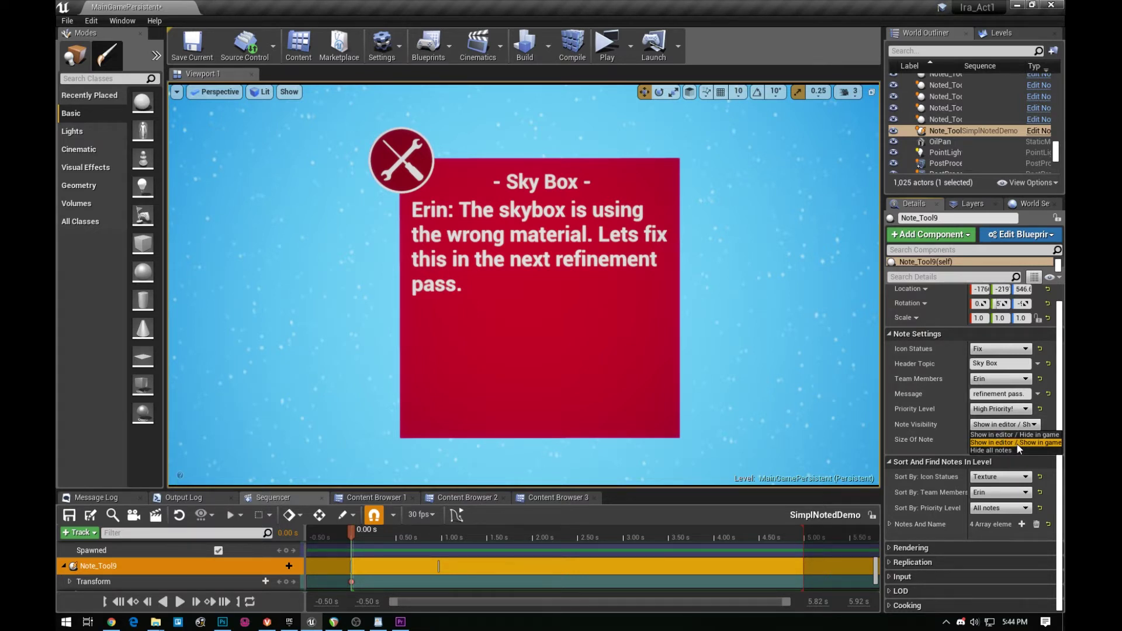
click(949, 447)
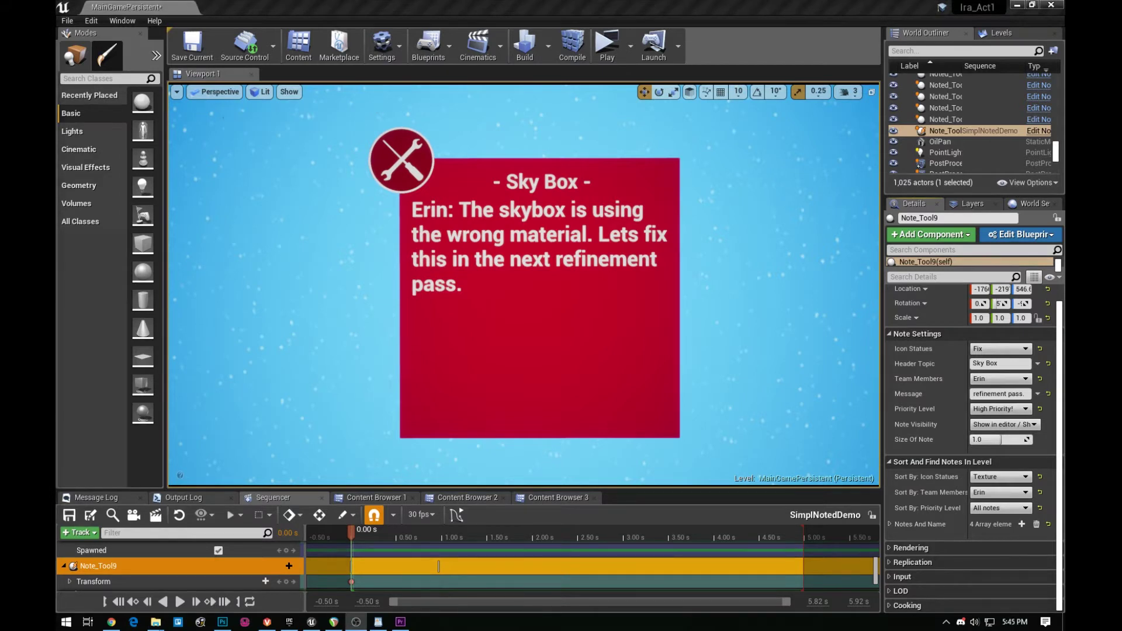
click(995, 439)
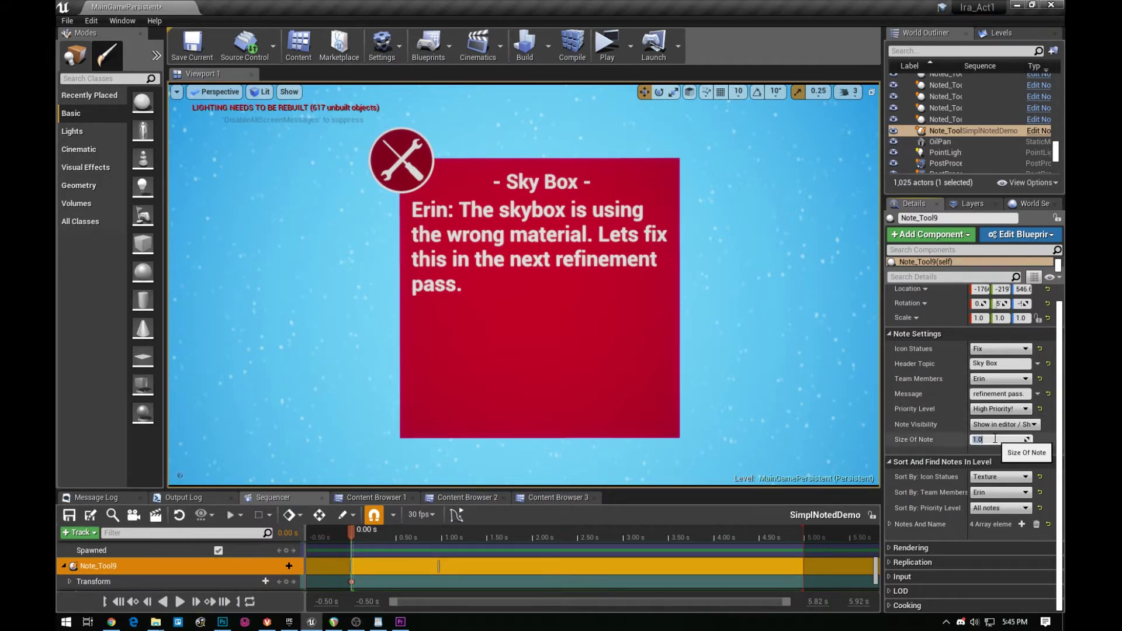
text(0.2)
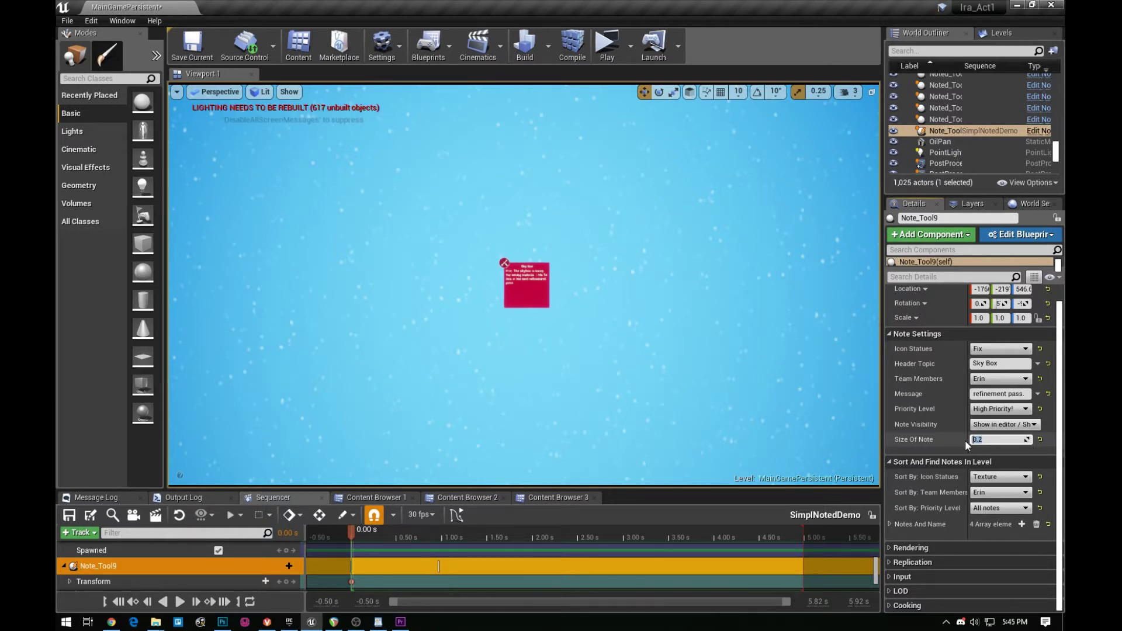
text(1)
key(Return)
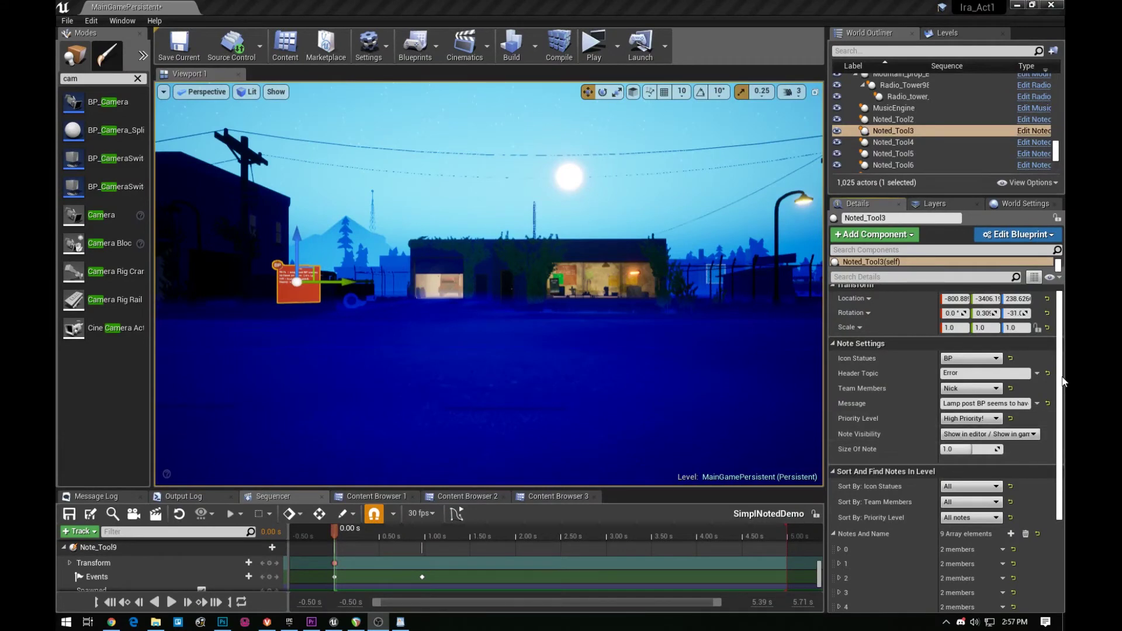
Examine the available options for sorting the level's notes by icon status, team member and priority level.
scroll(1038, 415, down, 3)
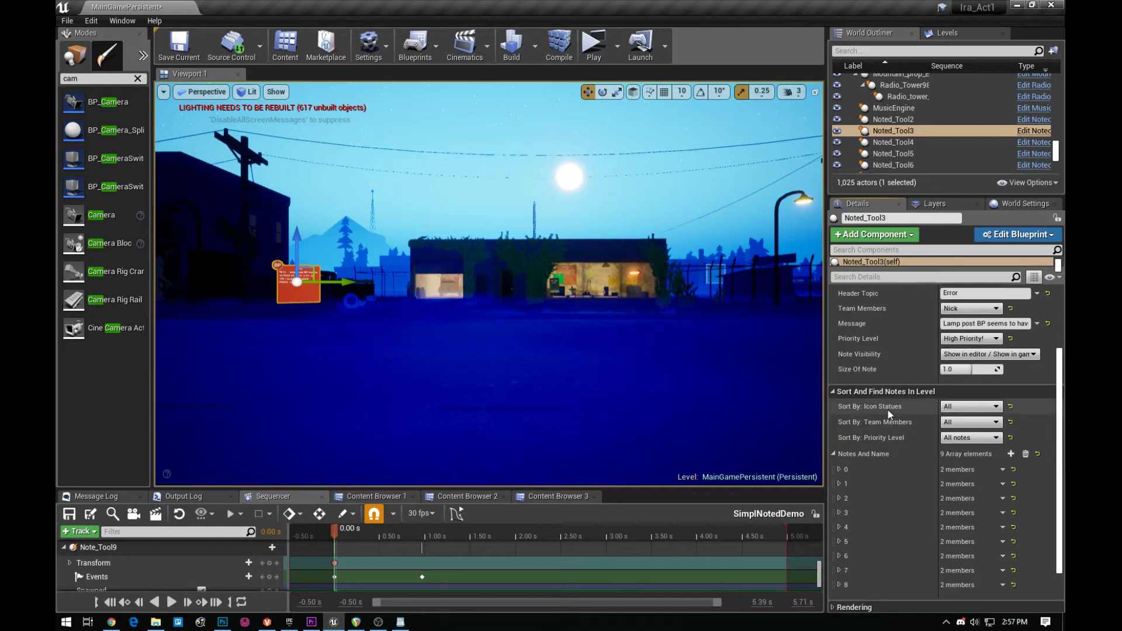
click(946, 409)
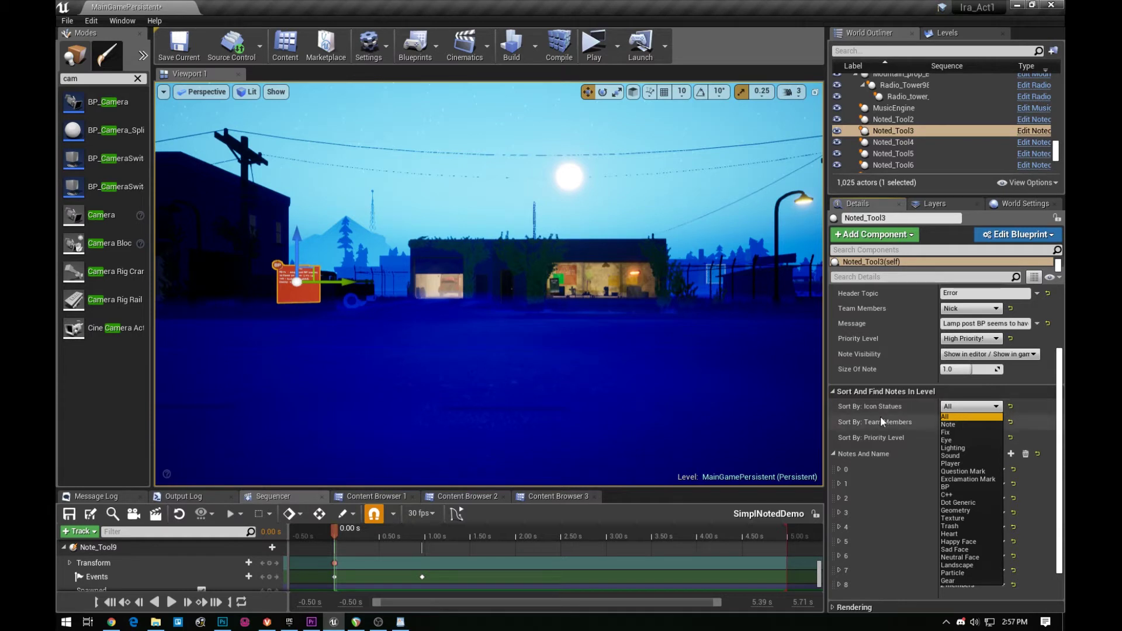
click(955, 417)
click(956, 423)
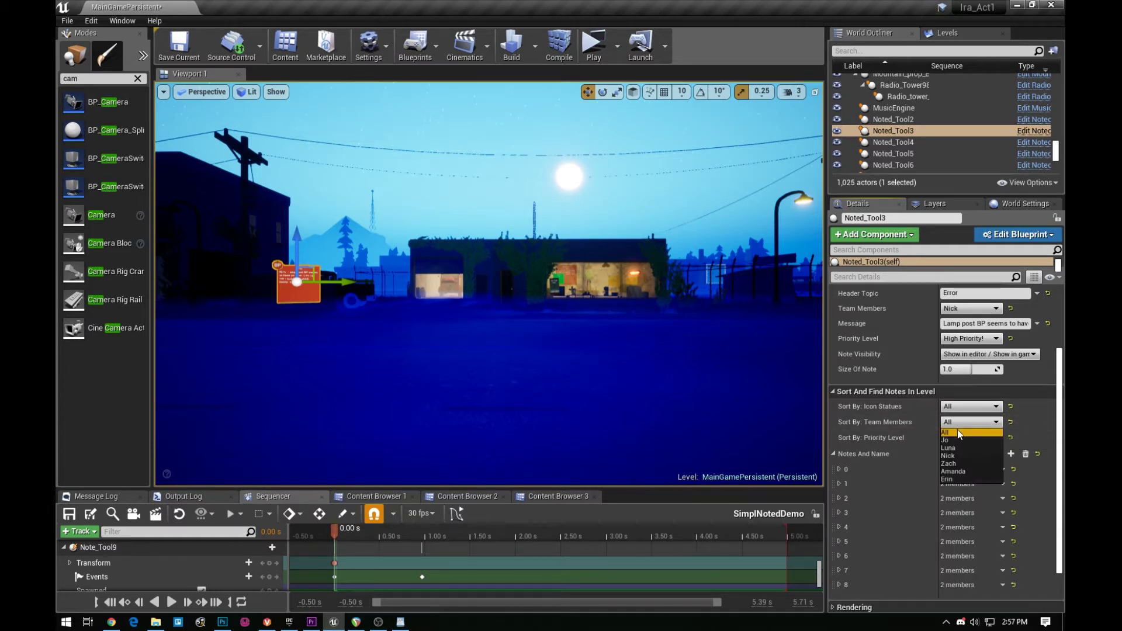
click(910, 444)
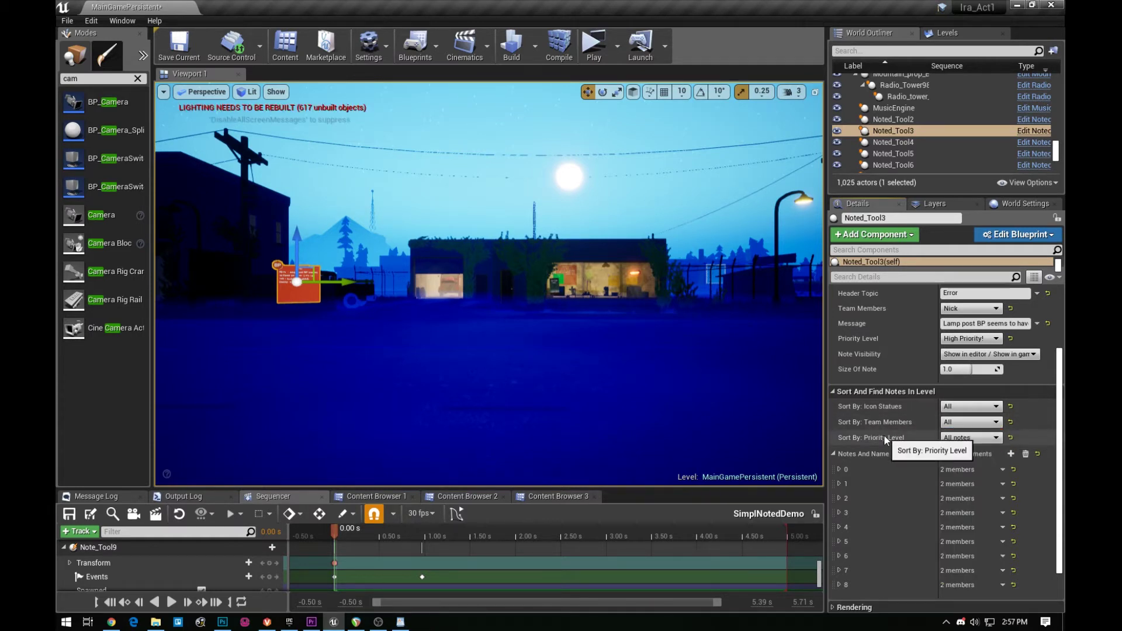
click(977, 438)
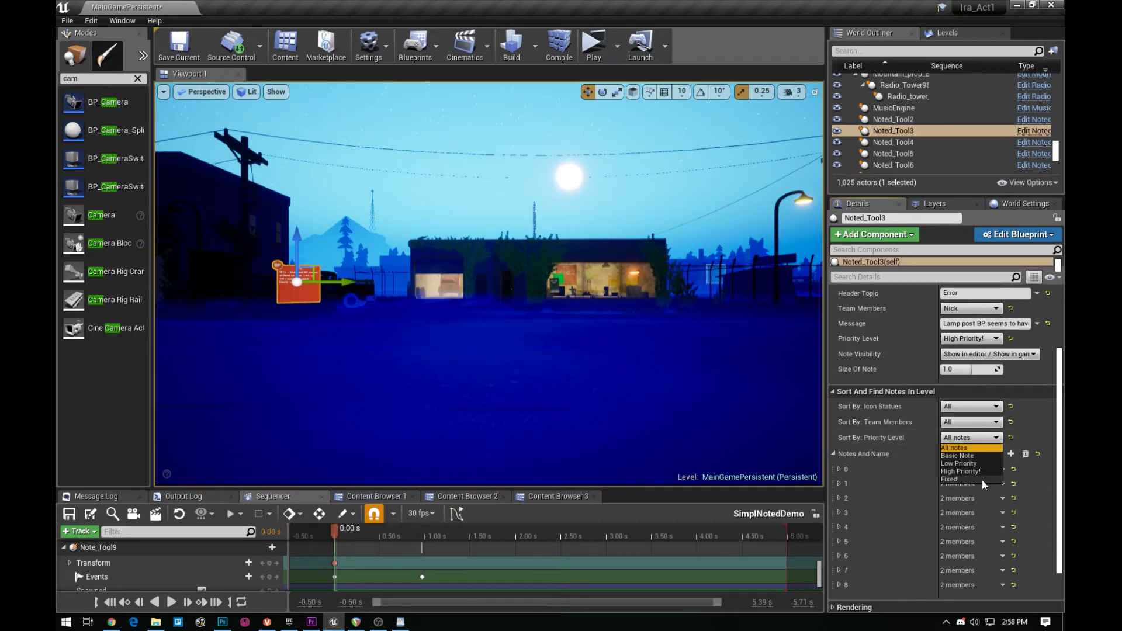
click(892, 438)
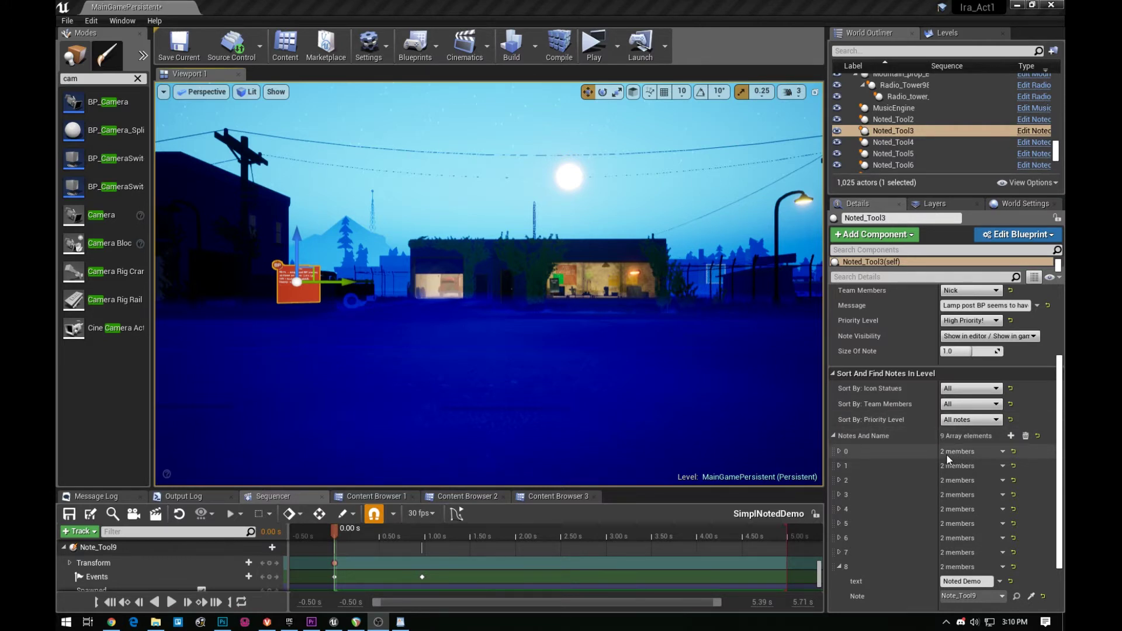
Expand entry 0 of the level's note list and jump to its Shadow Issues note in the viewport.
click(839, 452)
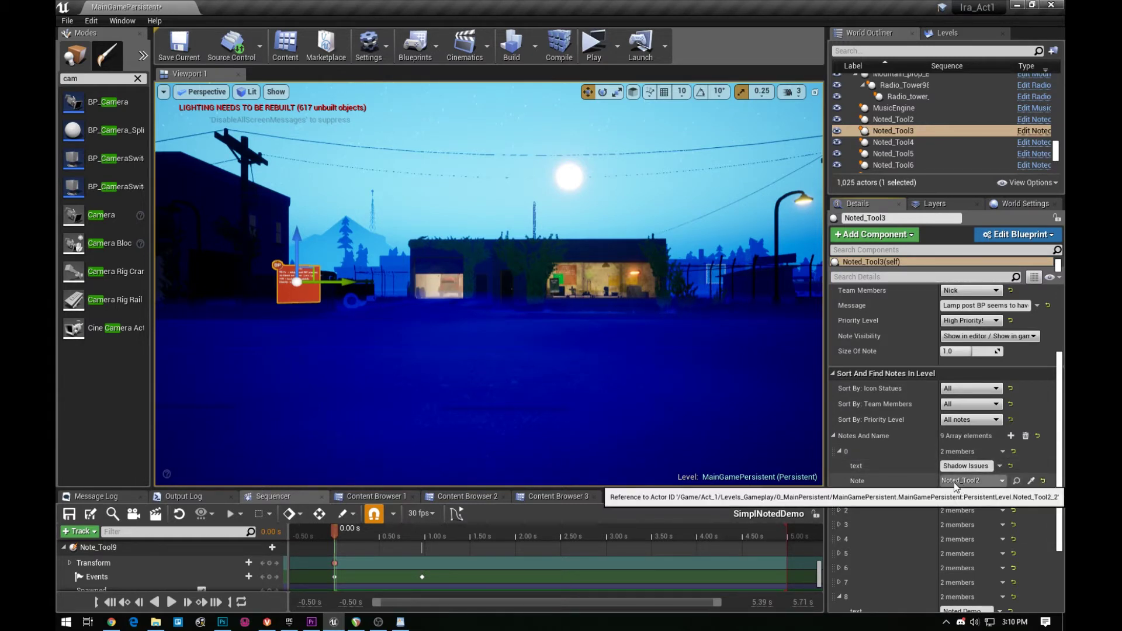
click(1017, 481)
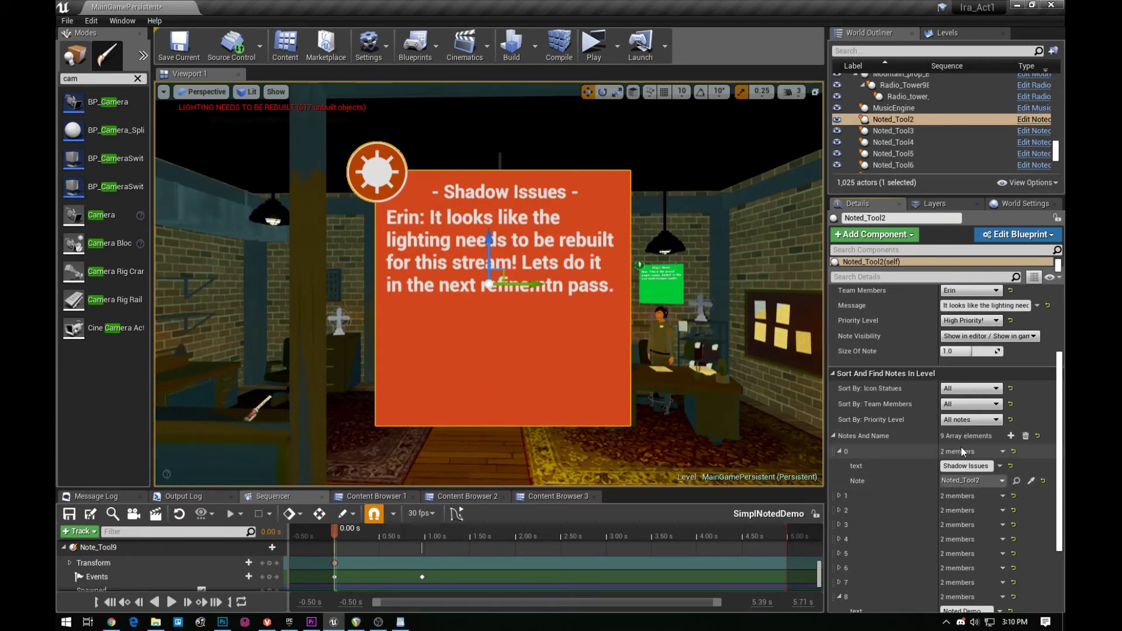
click(840, 450)
Filter the level's notes by the Texture icon status, the last listed team member and the Fixed! priority level.
click(966, 389)
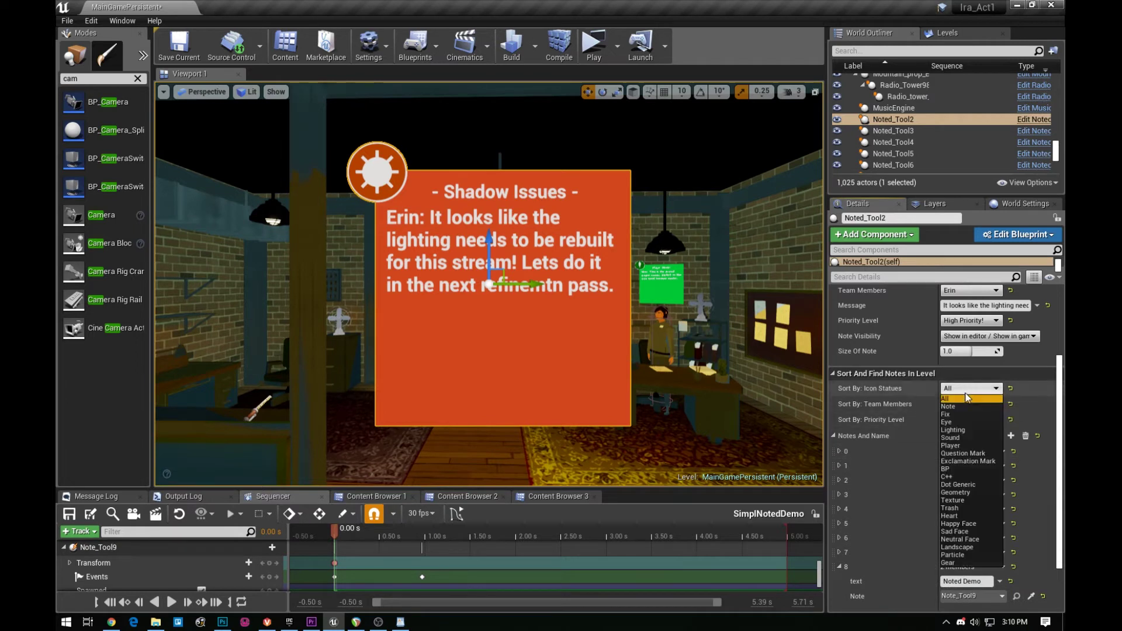
click(945, 500)
click(965, 435)
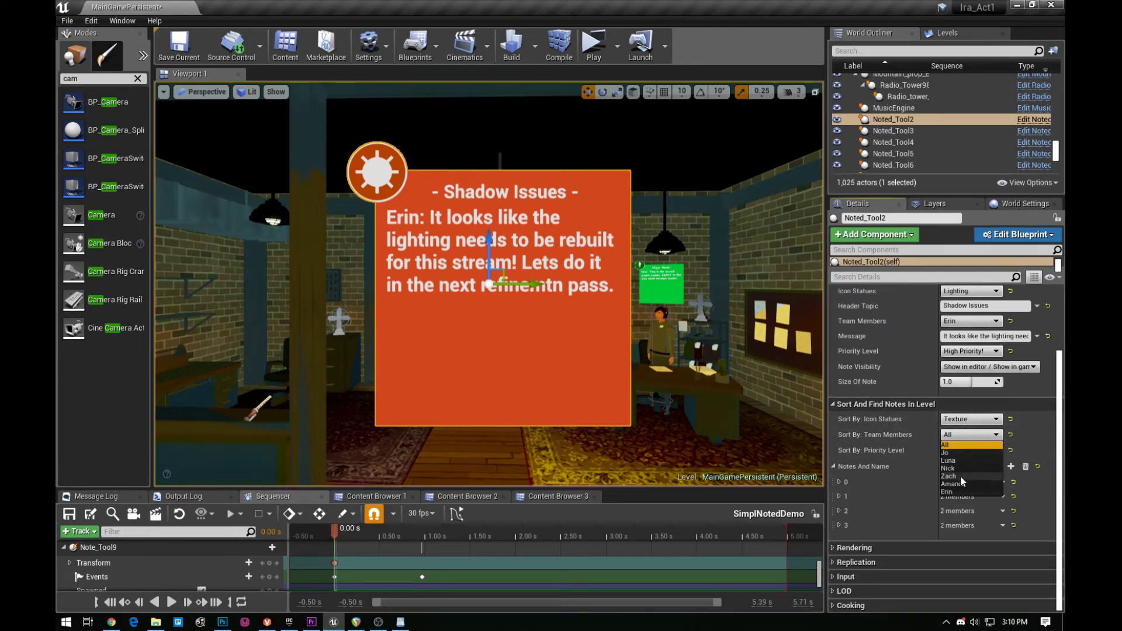
click(956, 491)
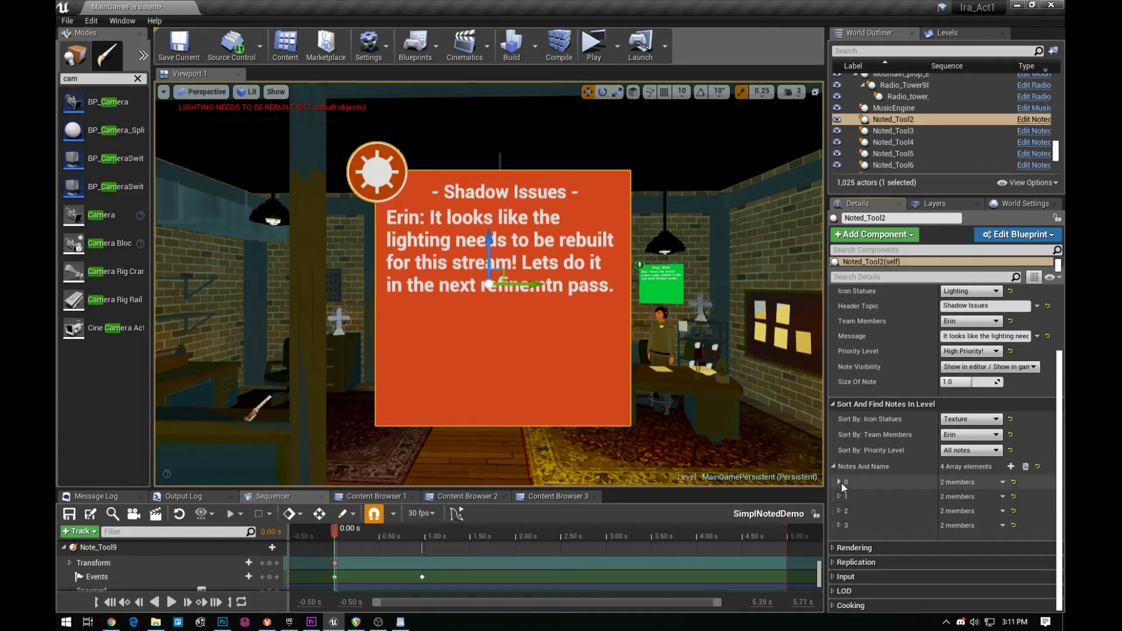
click(982, 452)
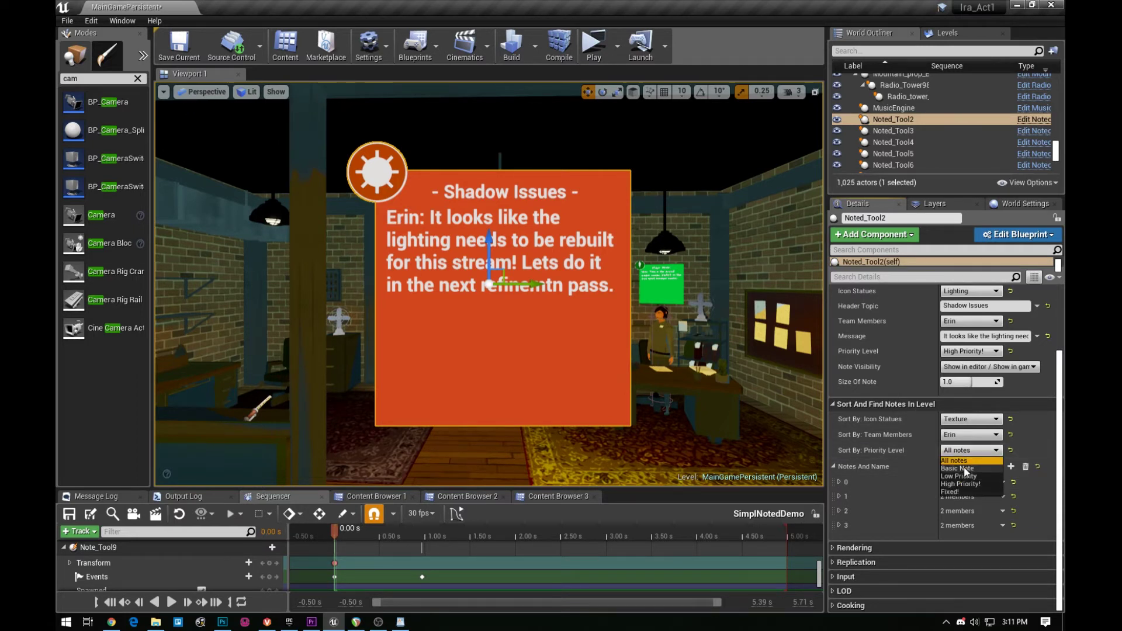
click(955, 492)
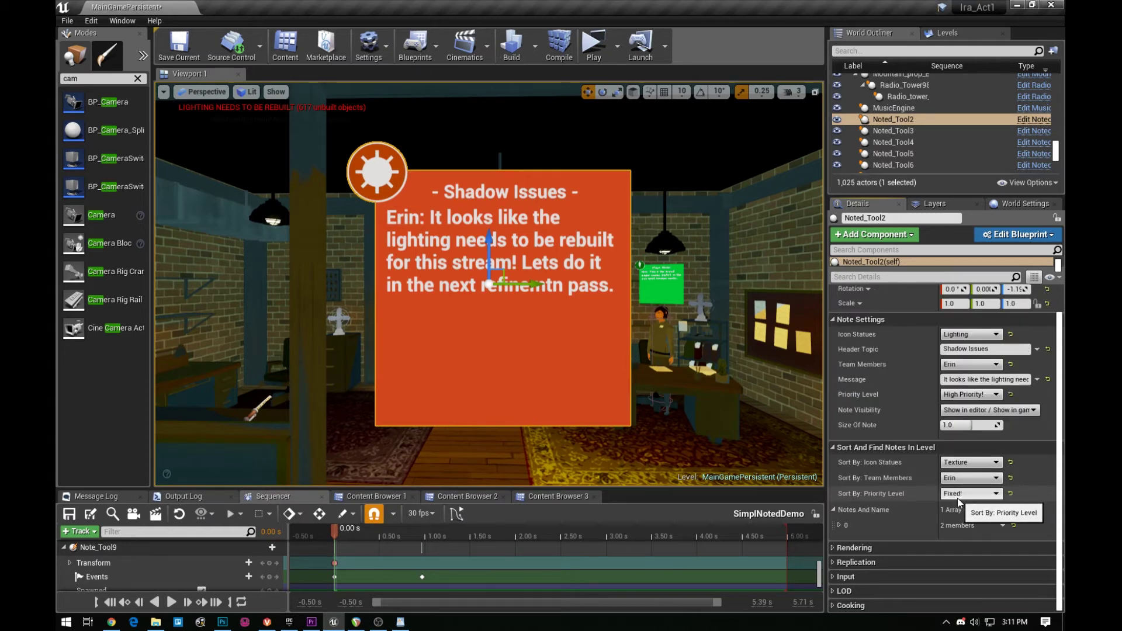
Jump to the Missing (TV) note from the filtered list, and reset the priority level filter to All notes.
click(839, 524)
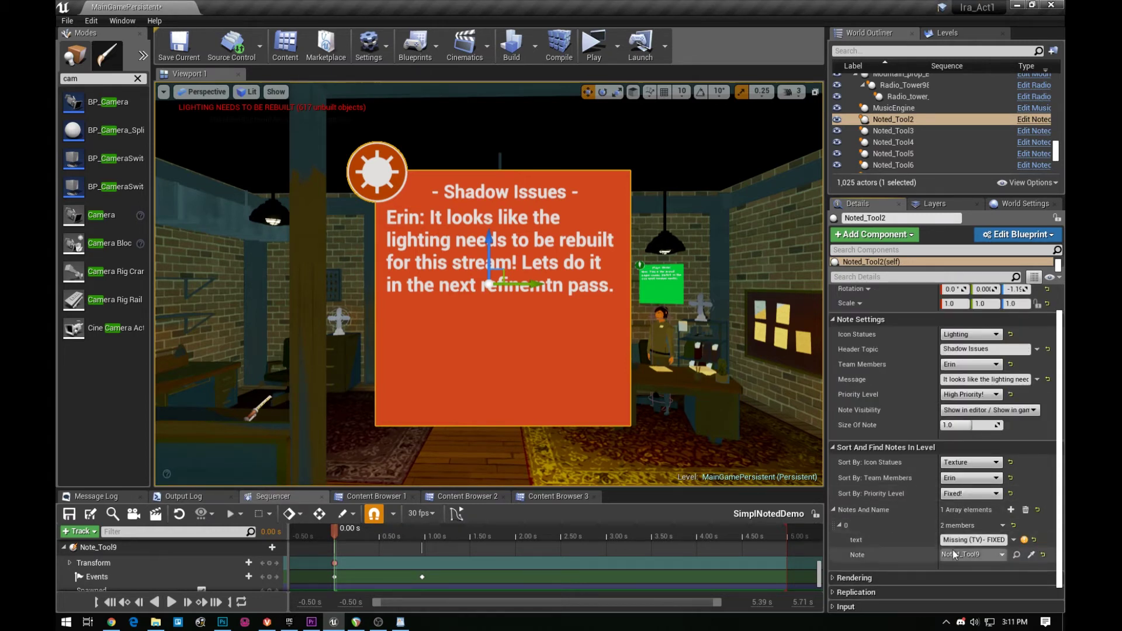
click(1017, 555)
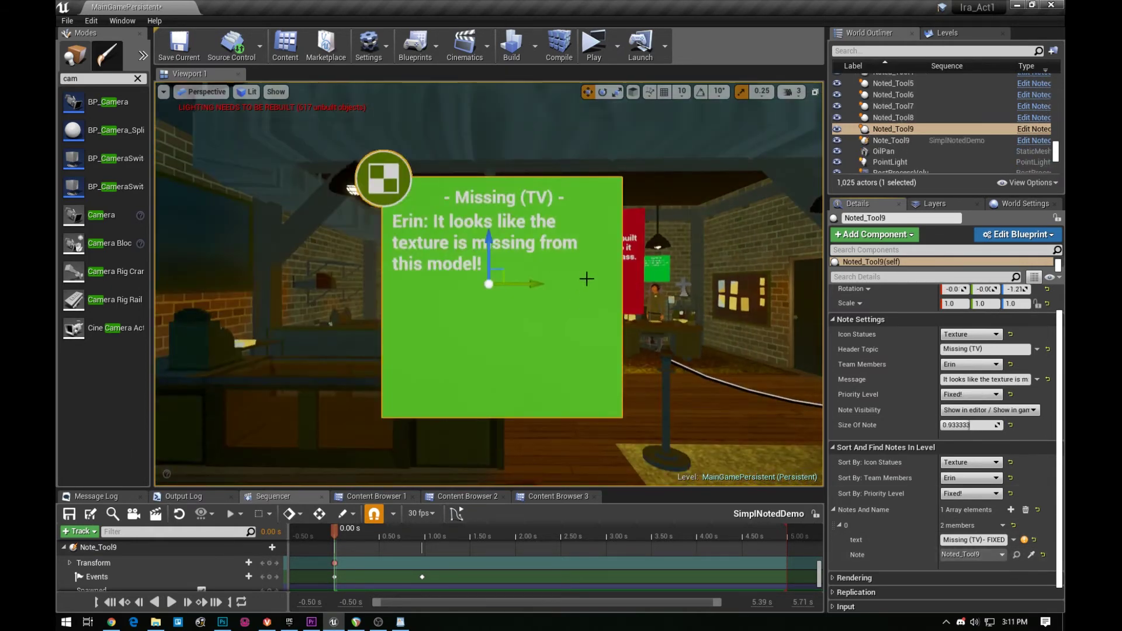
right_drag(695, 332, 622, 304)
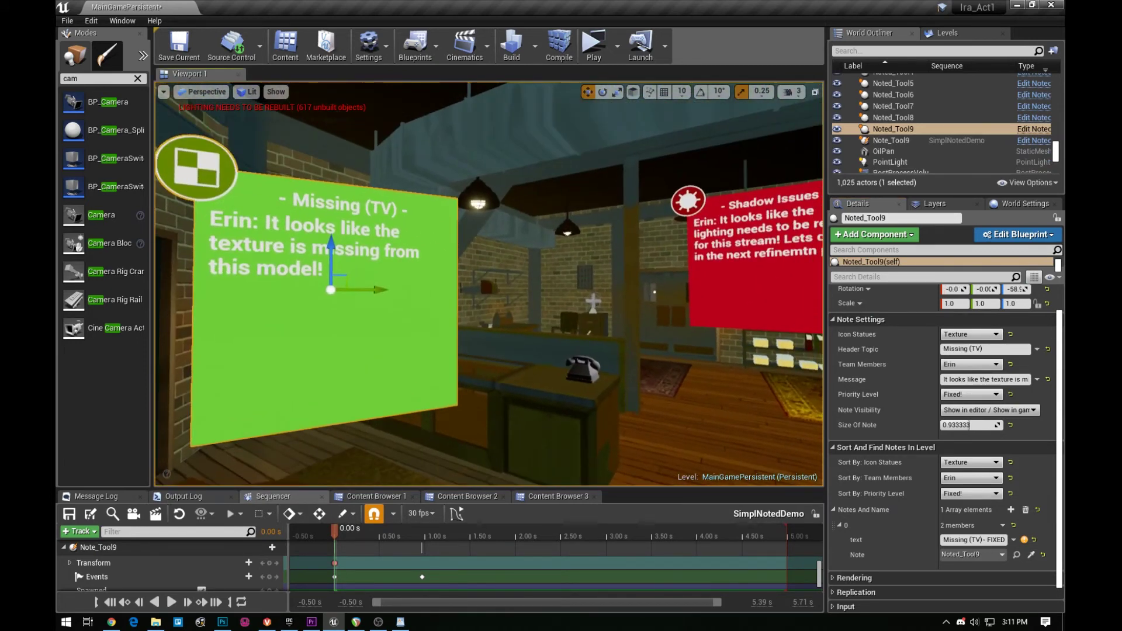
click(967, 493)
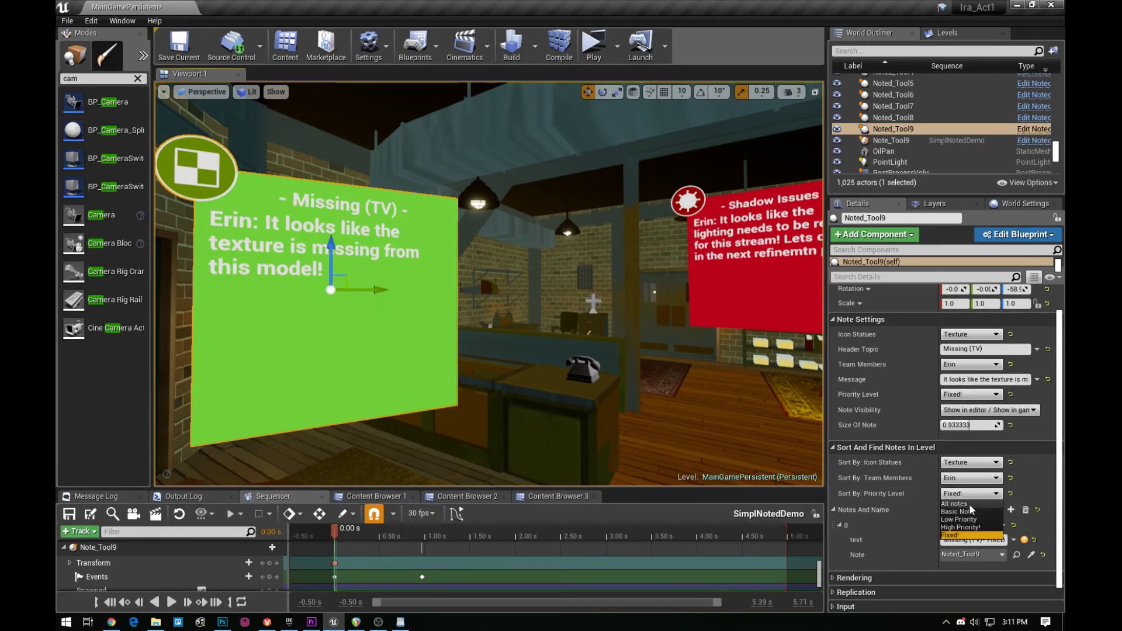
click(969, 504)
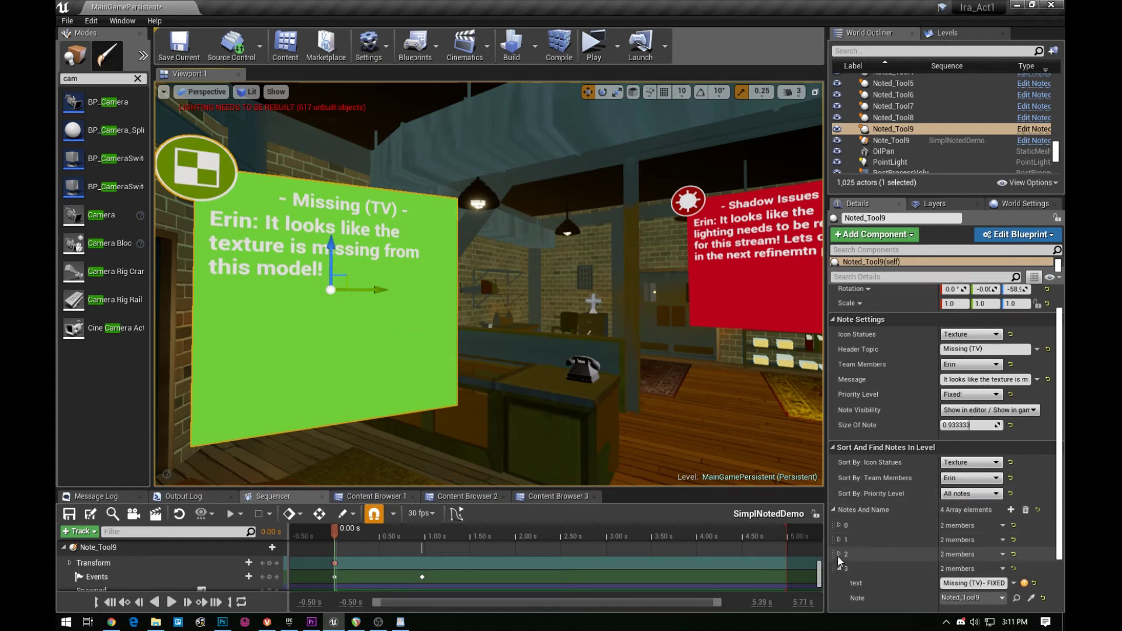
Expand entry 0 of the filtered note list and jump to its Missing note in the viewport.
click(839, 526)
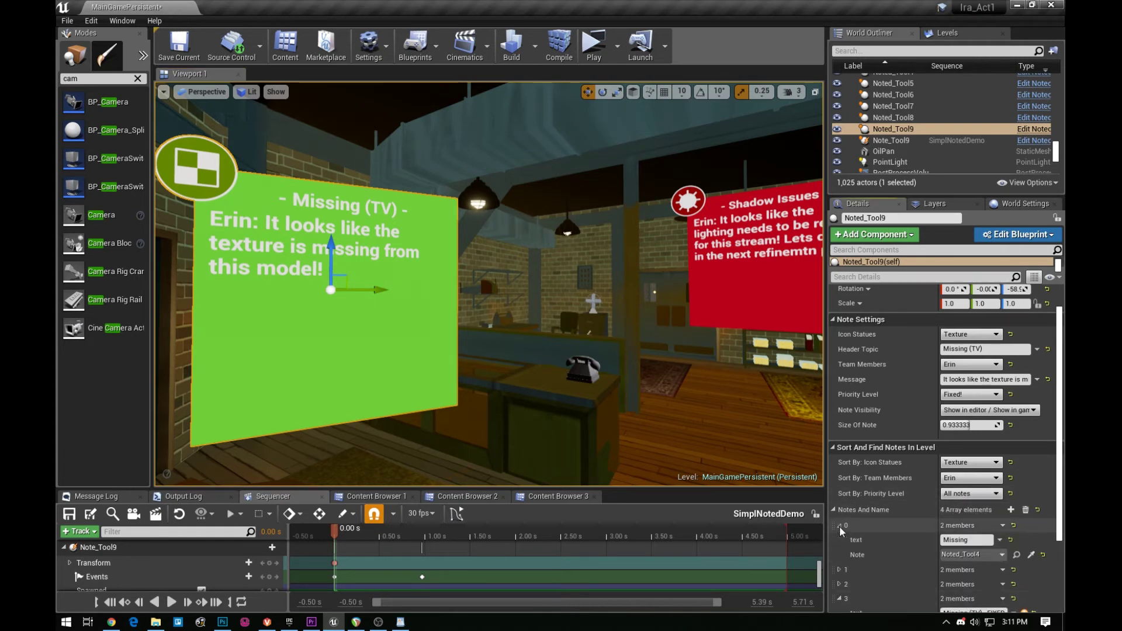
click(1017, 555)
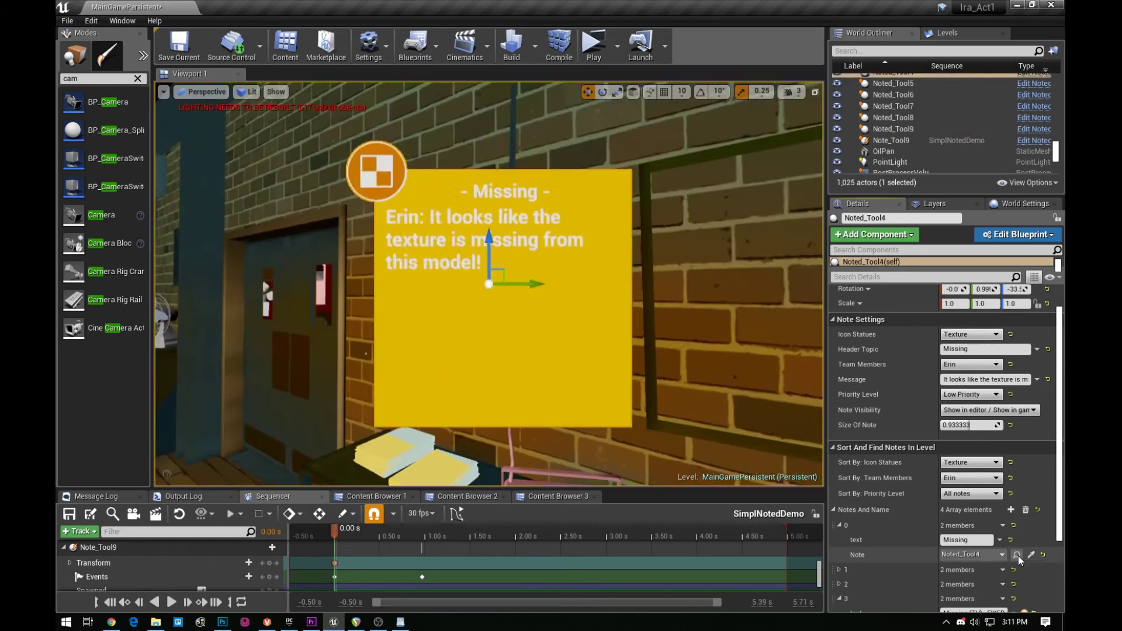
mouse_move(619, 355)
right_down()
mouse_move(631, 432)
mouse_move(628, 348)
right_up()
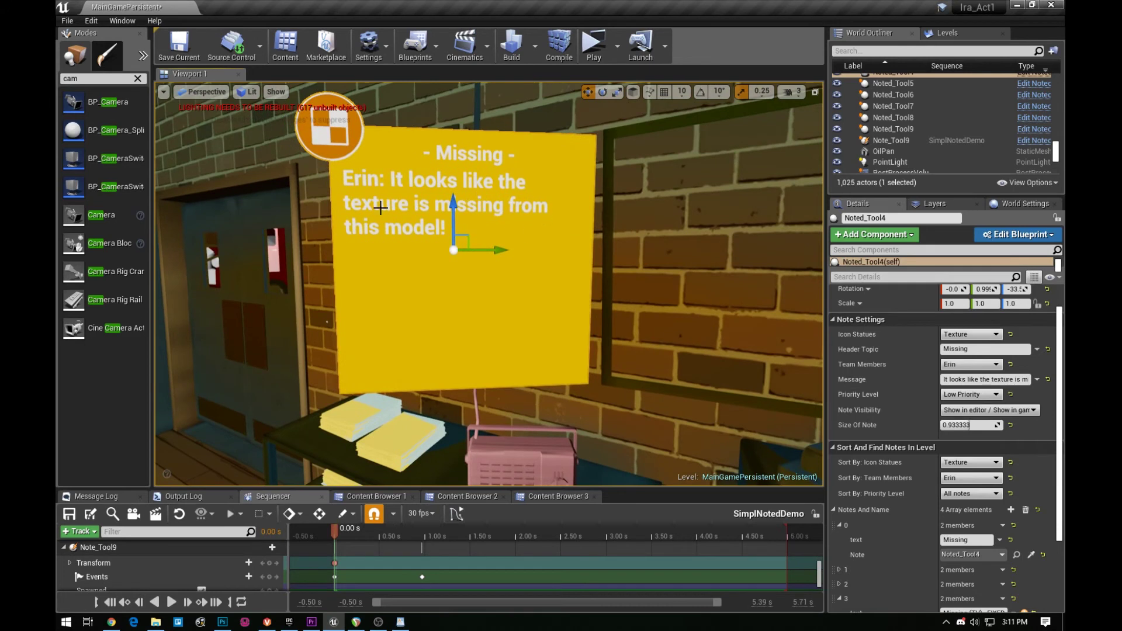
Filter the level's notes by the third listed team member, with the icon status filter set to All.
click(965, 480)
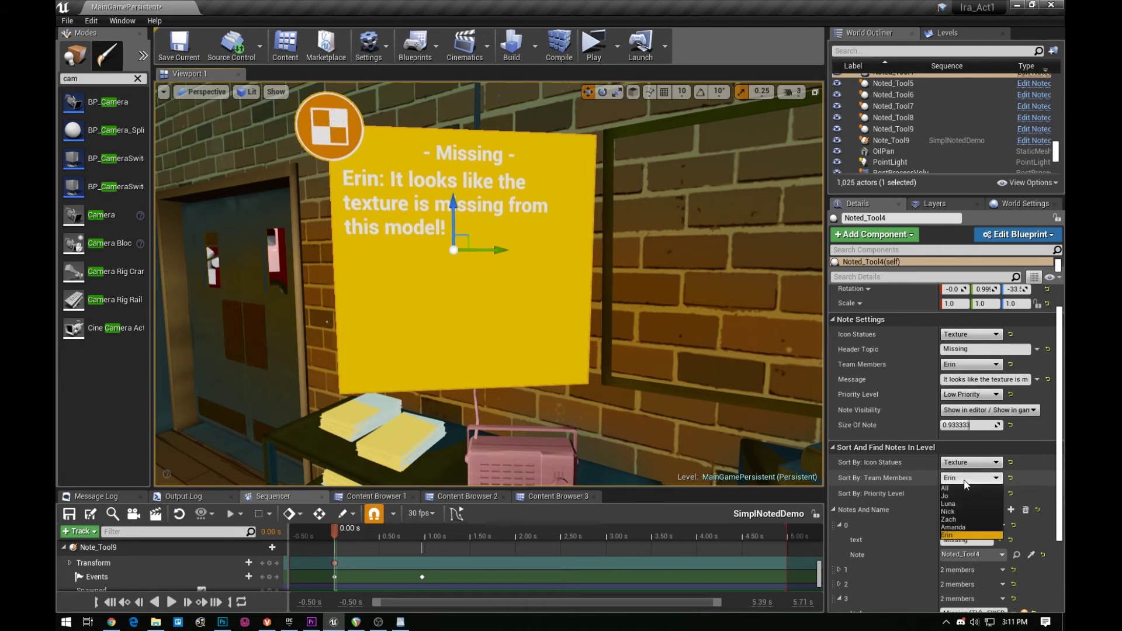
click(949, 511)
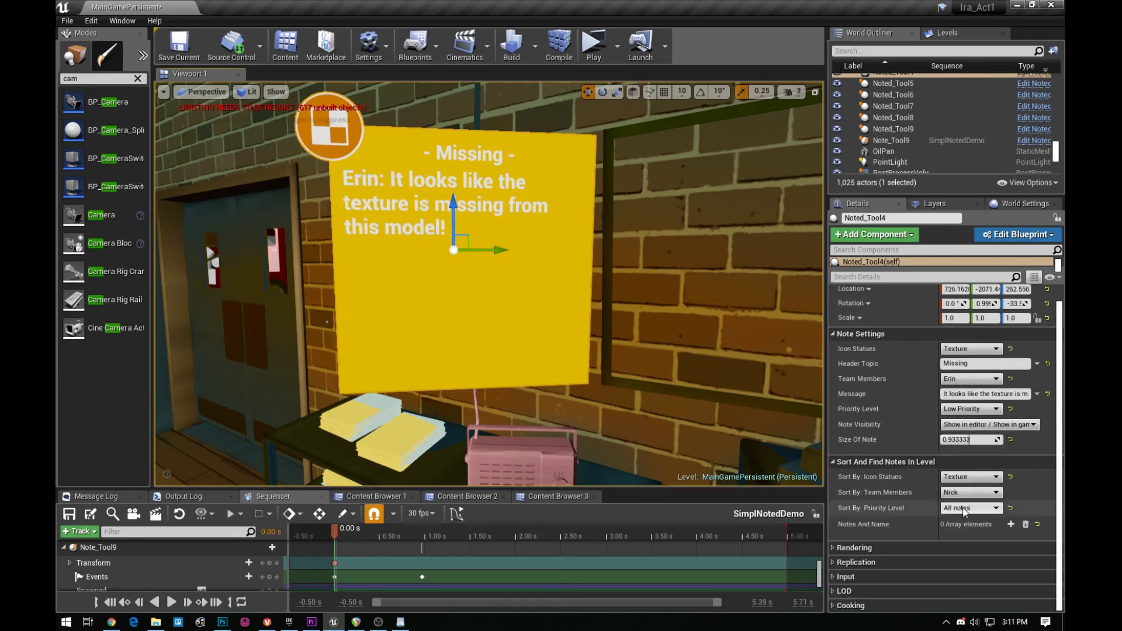
click(971, 477)
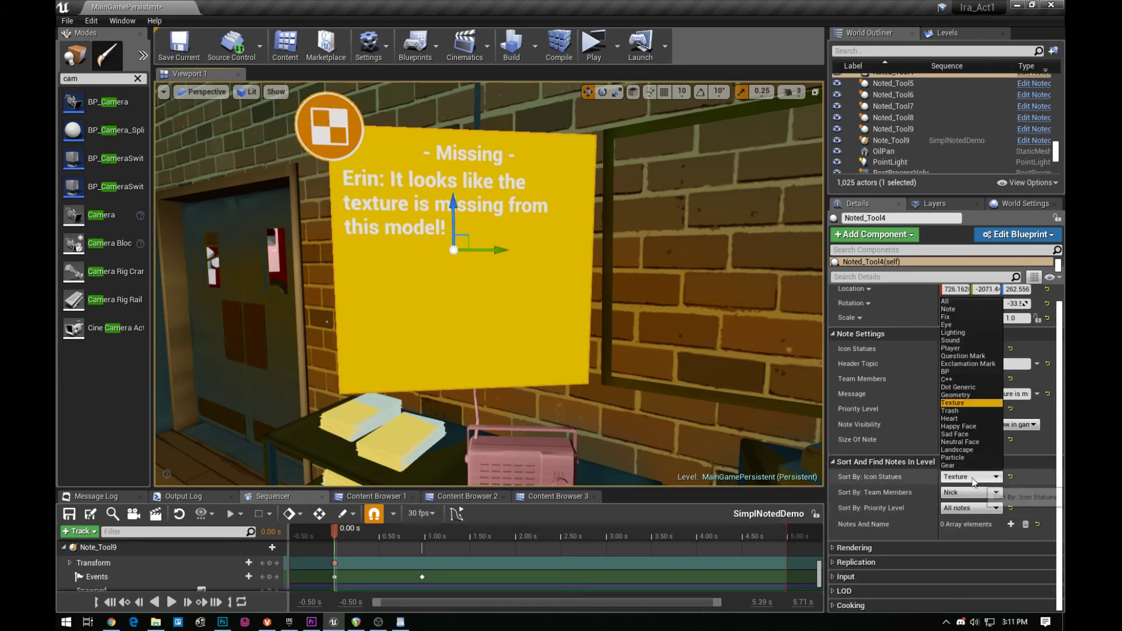
click(946, 301)
Expand entries 0 and 1 of the filtered note list and jump to the Player Model note, followed by the Error note.
click(839, 553)
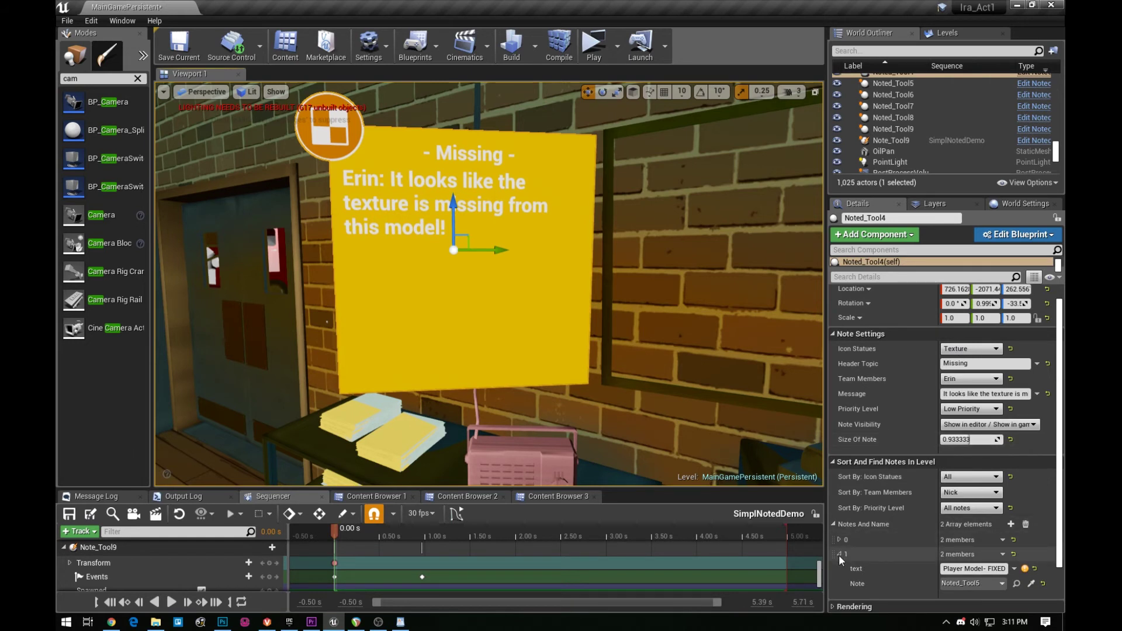
click(840, 540)
scroll(889, 556, down, 2)
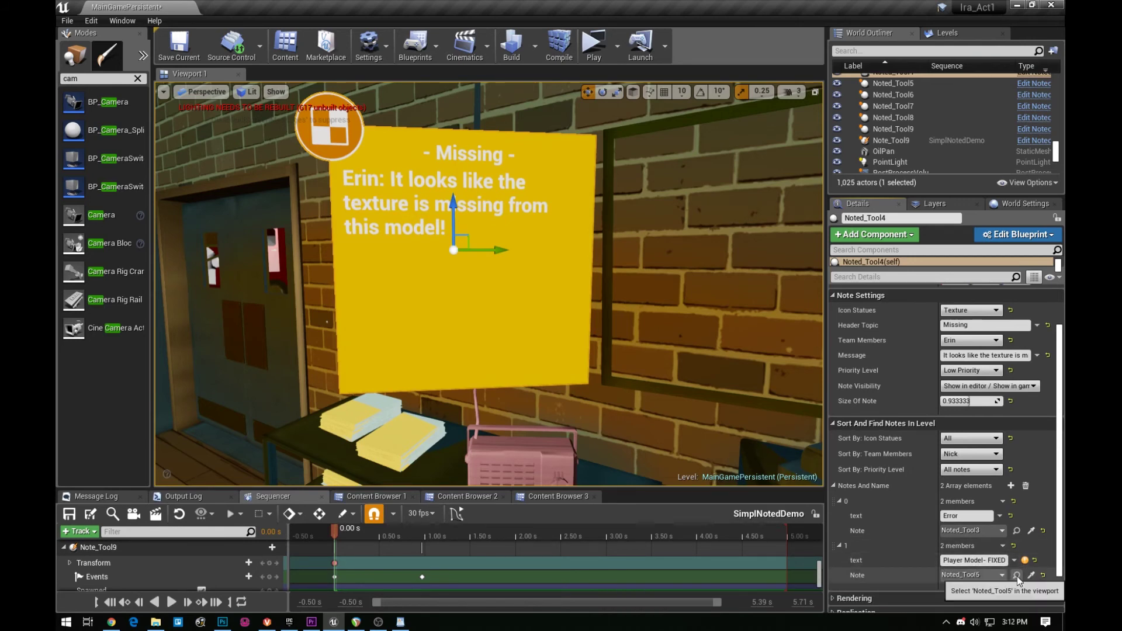
click(1017, 576)
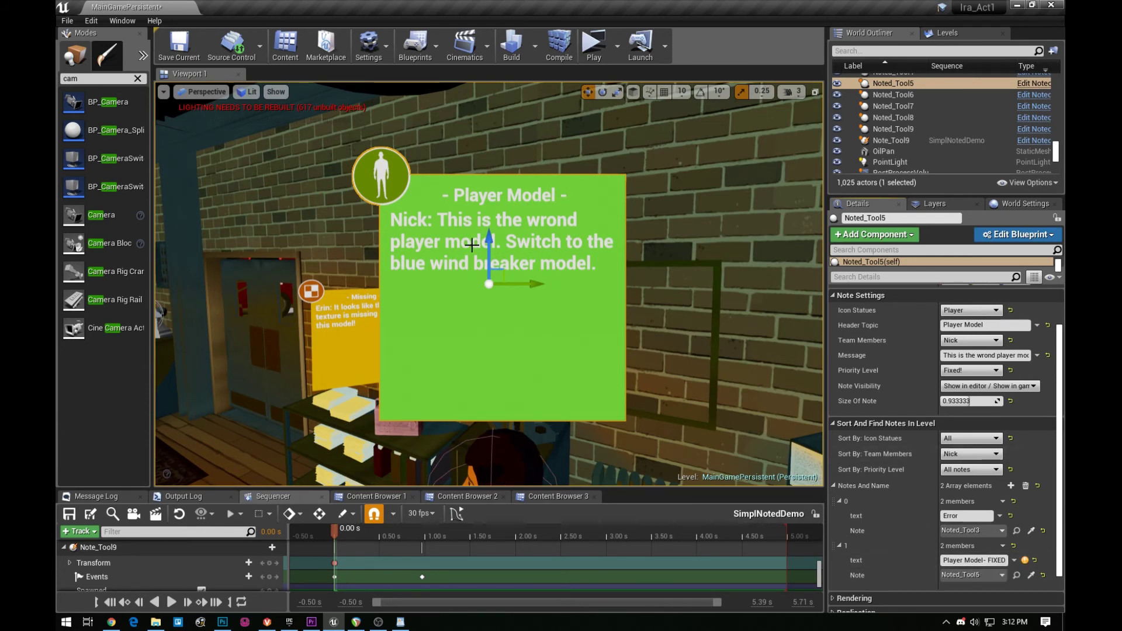
click(1006, 561)
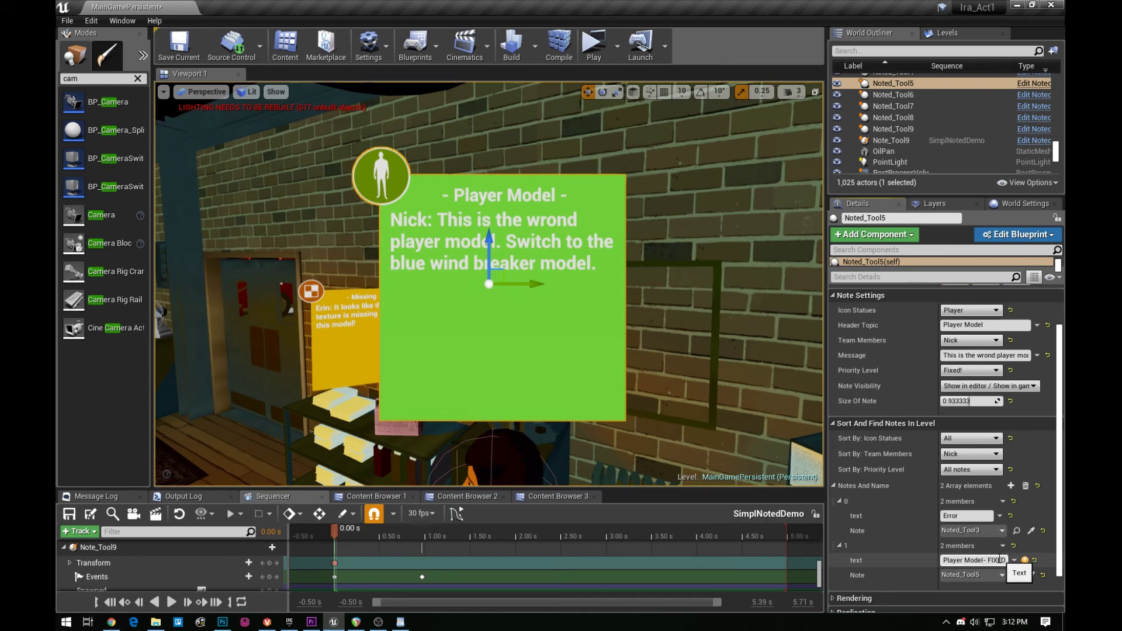
click(1017, 532)
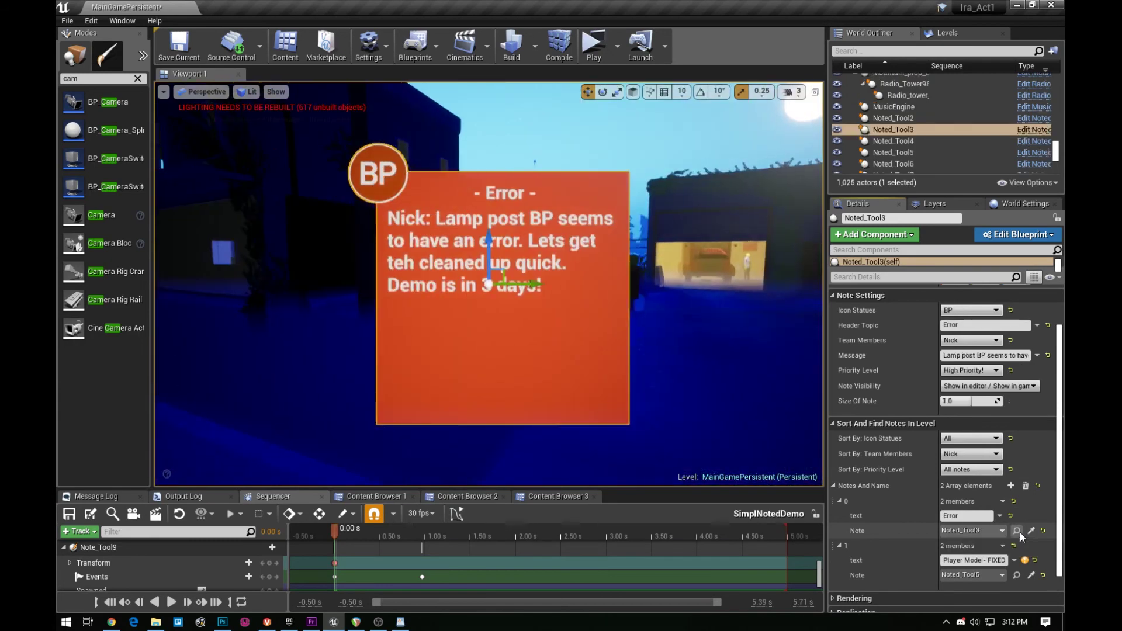
Turn off Game View to reveal the editor icons and select the Error blueprint's billboard above the Error note.
click(689, 346)
key(g)
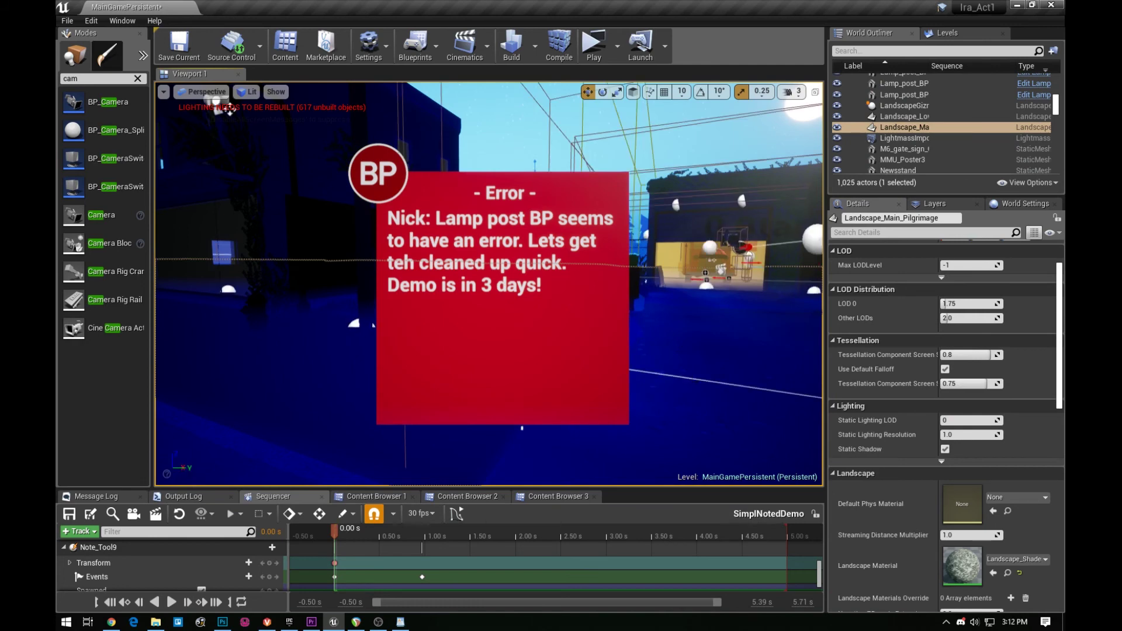
right_drag(689, 346, 705, 313)
key(s)
right_drag(515, 244, 517, 228)
click(493, 186)
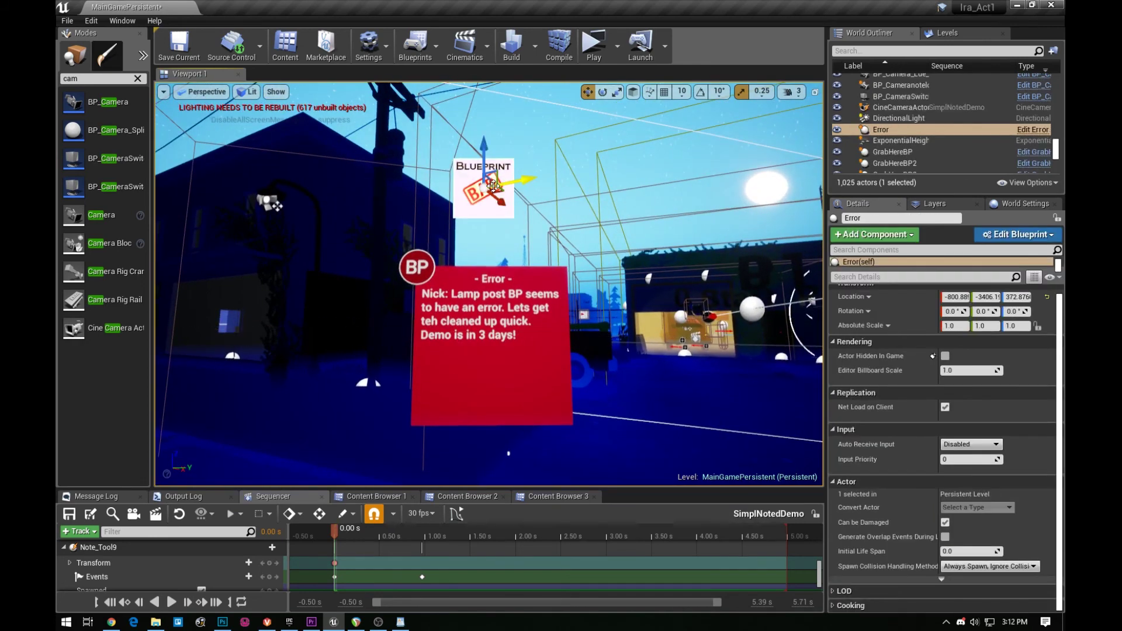
Turn Game View back on and reselect the Error note to bring up its sort and find settings.
click(638, 357)
key(w)
right_drag(638, 358, 620, 388)
key(s)
key(s)
key(w)
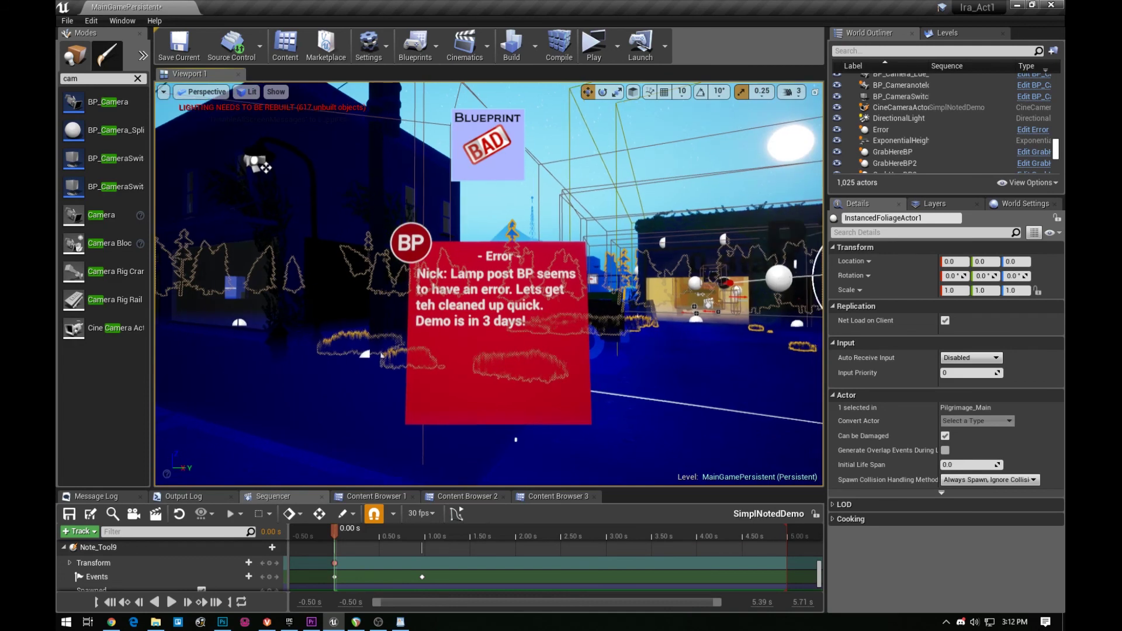
key(g)
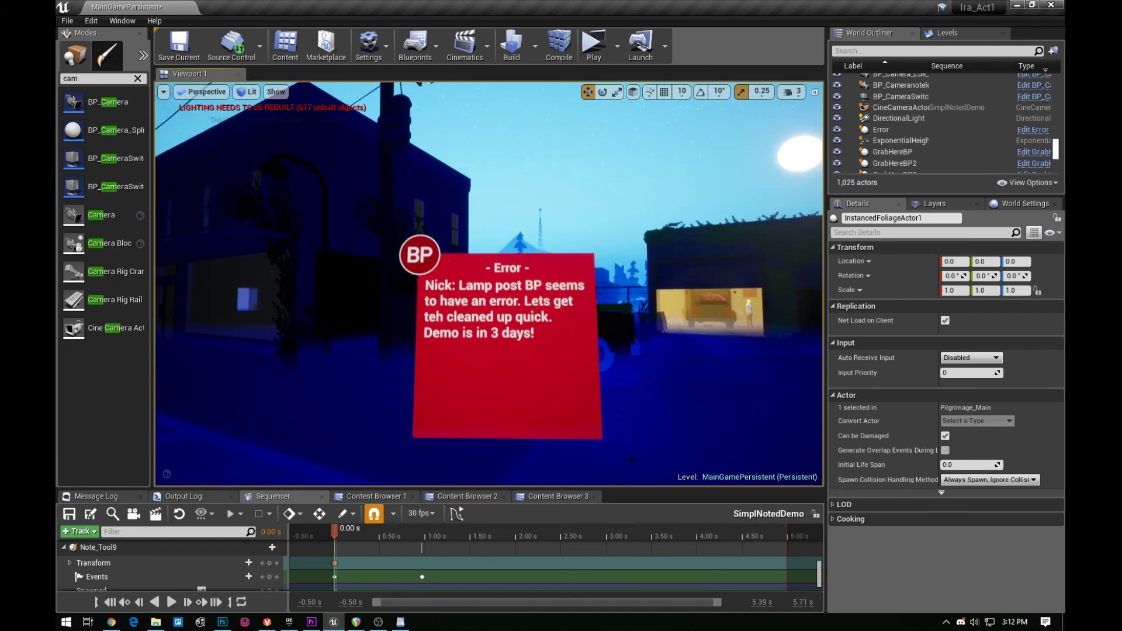
click(555, 368)
scroll(933, 513, down, 5)
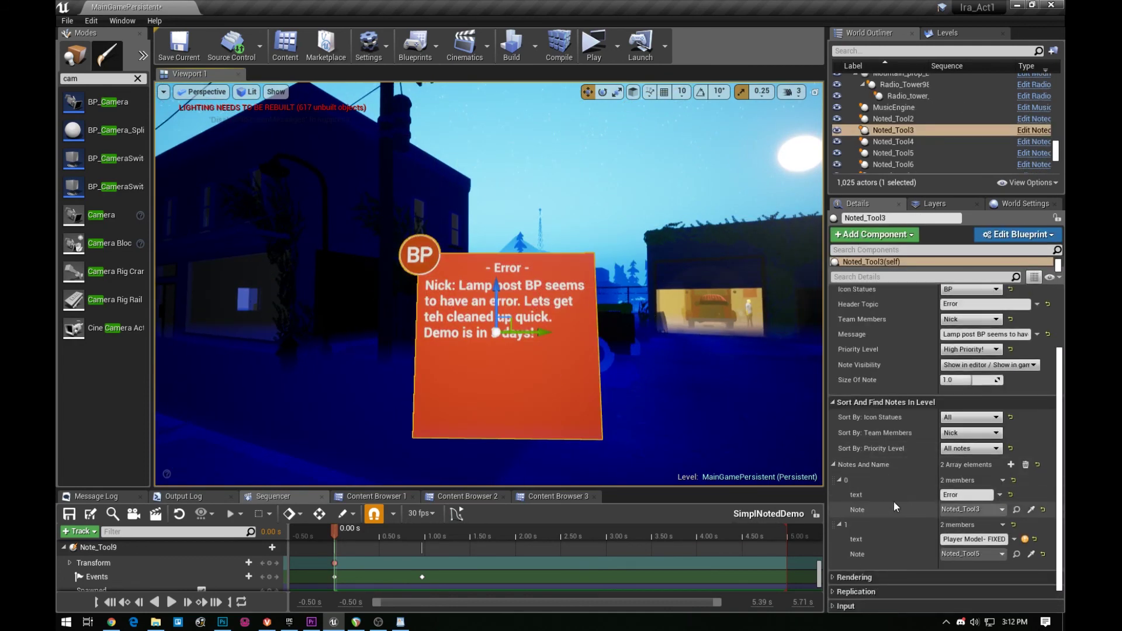